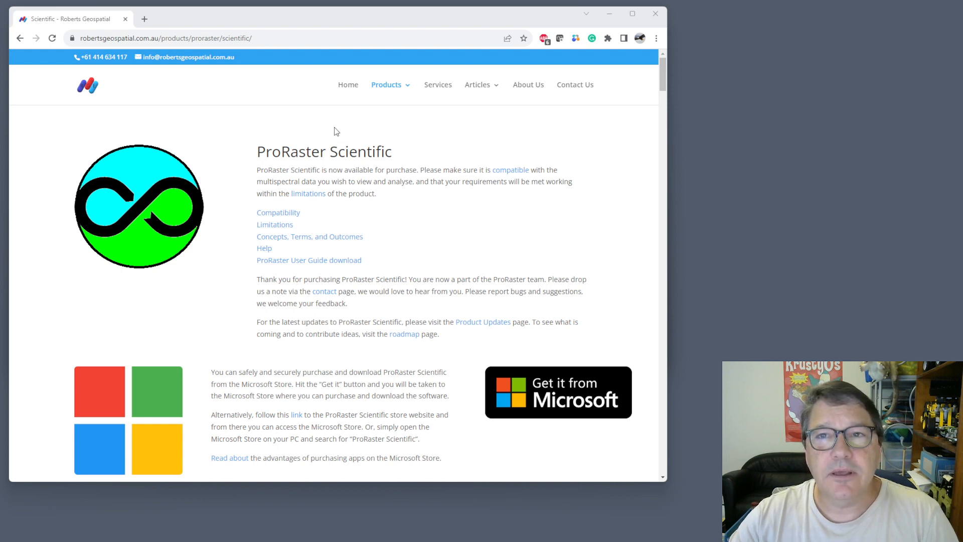
- View the ProRaster Scientific page in the Microsoft Store from the product website, and put the store window away
{"action": "left_click", "coordinate": [569, 392]}
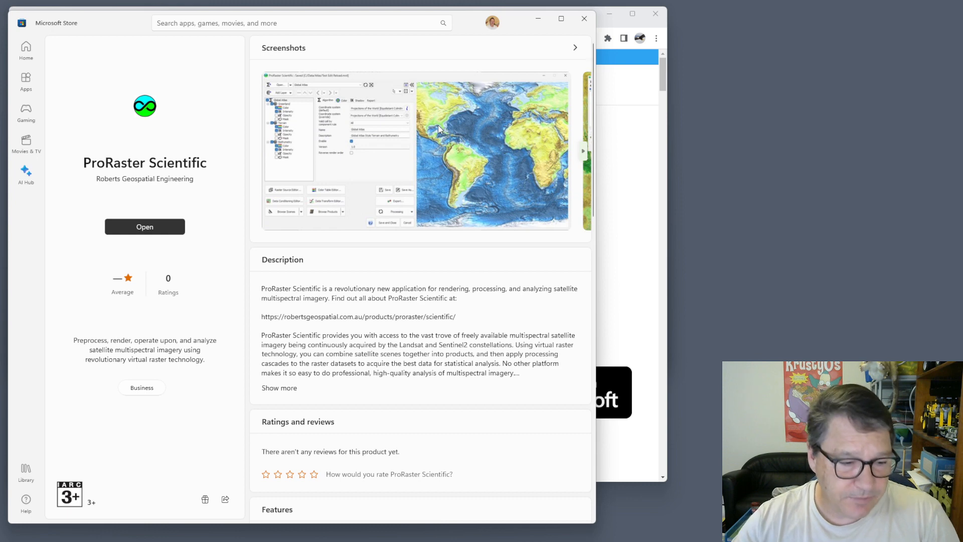
{"action": "left_click", "coordinate": [537, 20]}
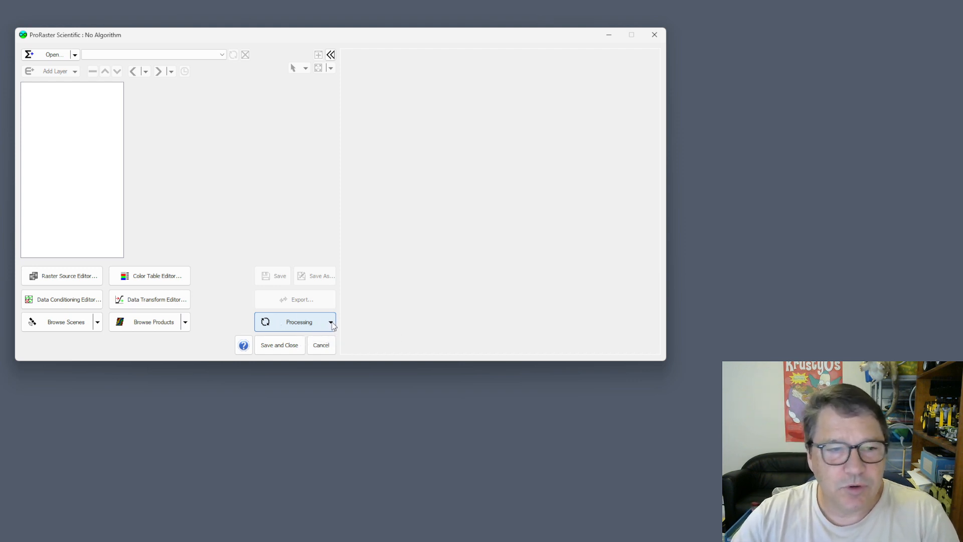
- View the SDB_AllScenes satellite scene database and review the commands for browsing, adding, deleting and validating scenes
{"action": "left_click", "coordinate": [62, 326]}
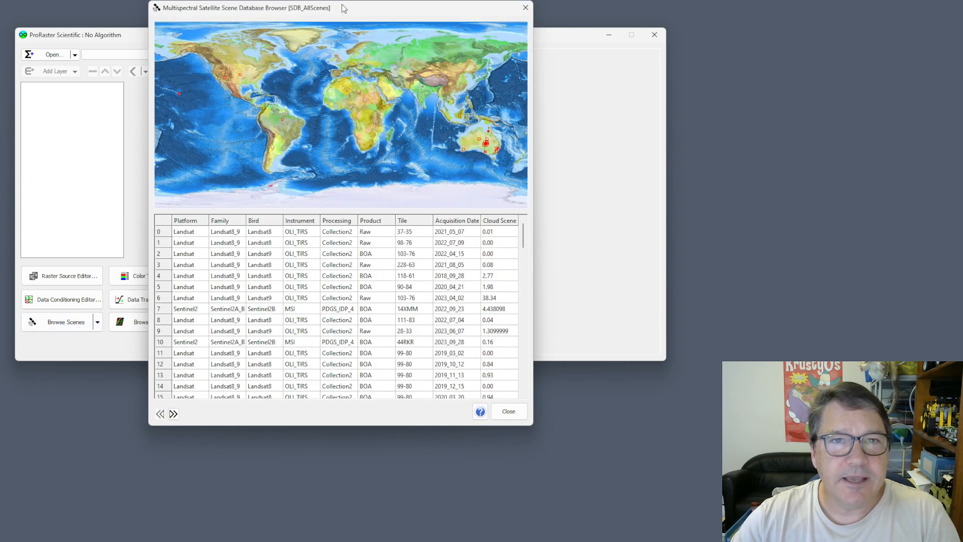
{"action": "left_click_drag", "start_coordinate": [346, 7], "coordinate": [347, 34]}
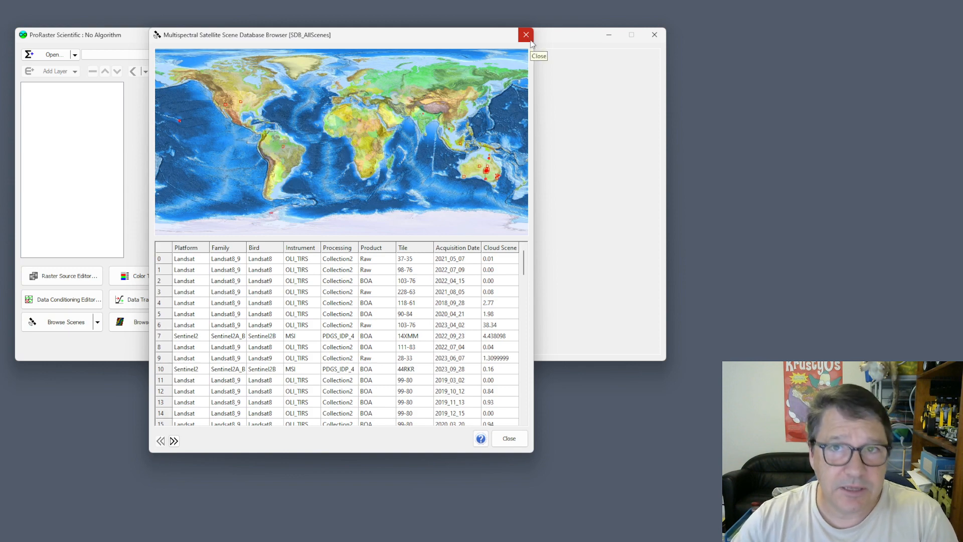
{"action": "left_click", "coordinate": [525, 36]}
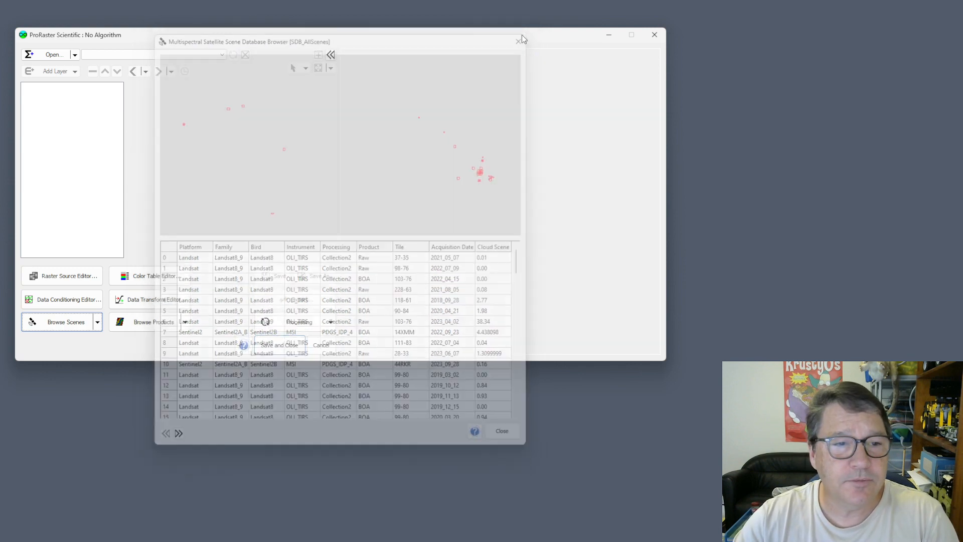
{"action": "left_click", "coordinate": [98, 323]}
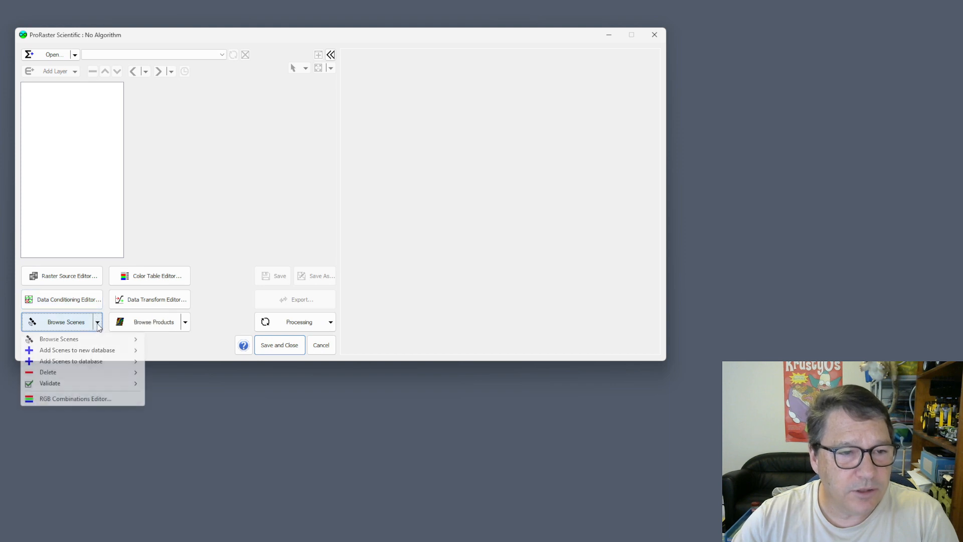
{"action": "mouse_move", "coordinate": [95, 343]}
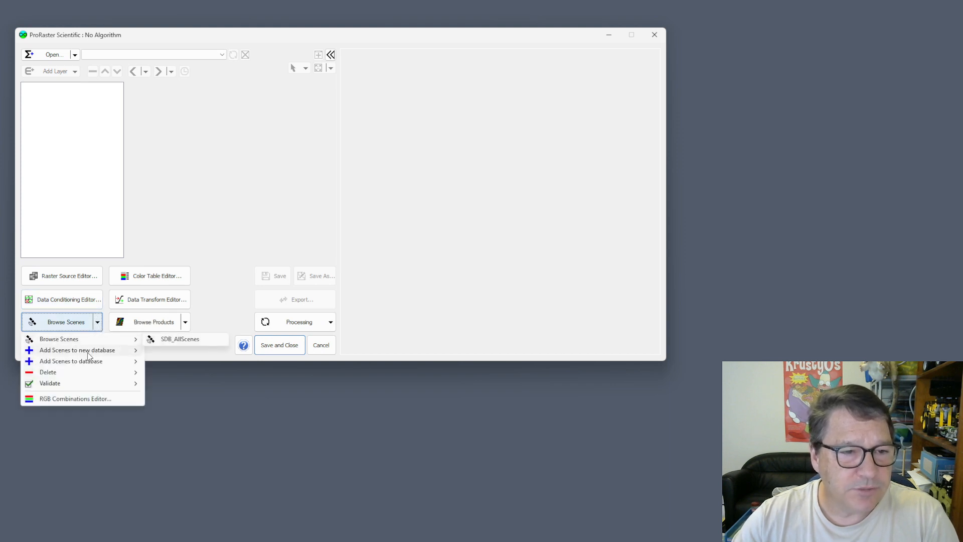
{"action": "mouse_move", "coordinate": [82, 386]}
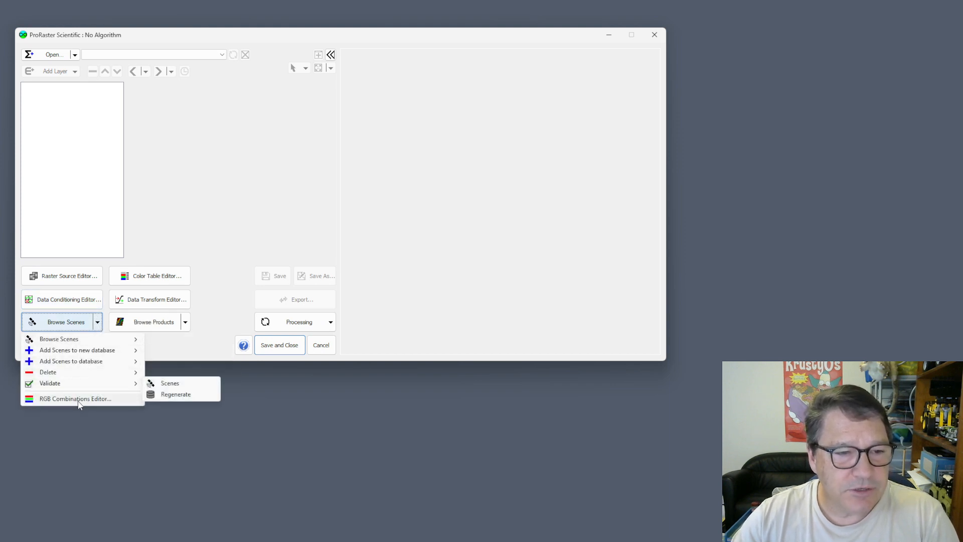
{"action": "left_click", "coordinate": [187, 350]}
- View the PDB_TestWizard satellite product database and review the commands for browsing, creating and deleting product databases
{"action": "left_click", "coordinate": [160, 326]}
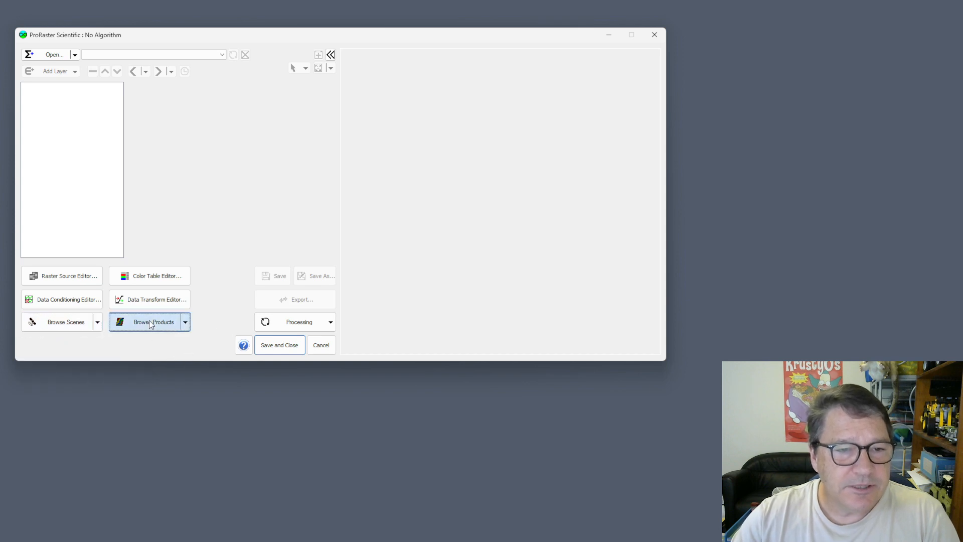
{"action": "left_click", "coordinate": [527, 8]}
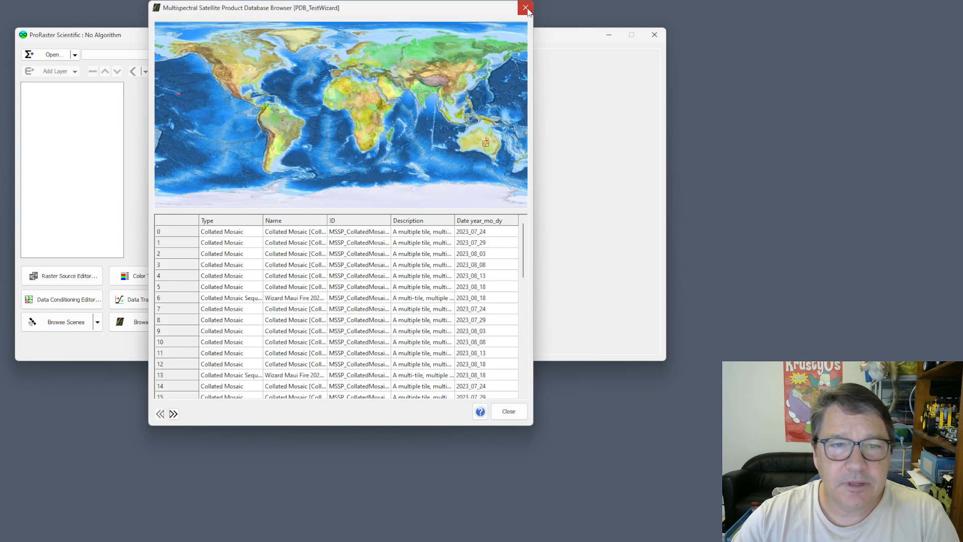
{"action": "left_click", "coordinate": [185, 323]}
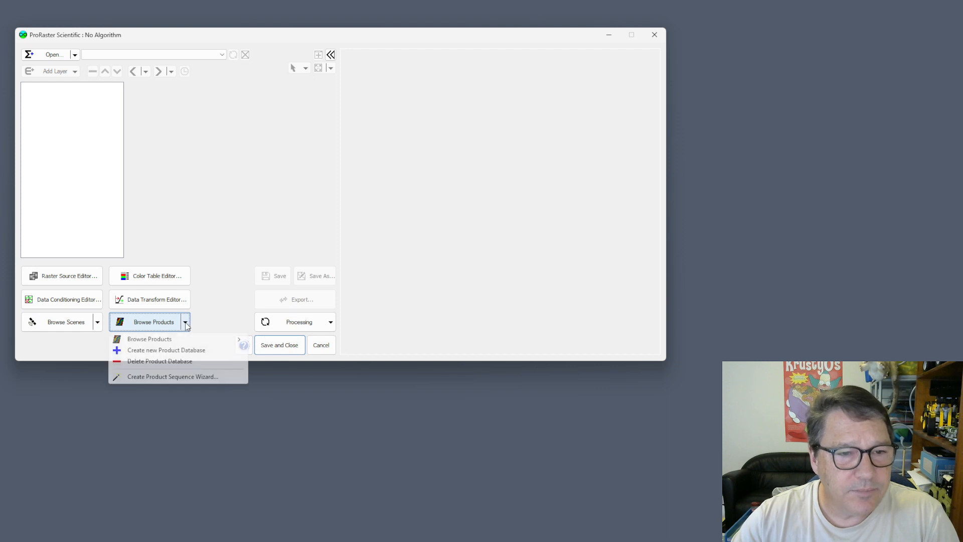
{"action": "mouse_move", "coordinate": [163, 341]}
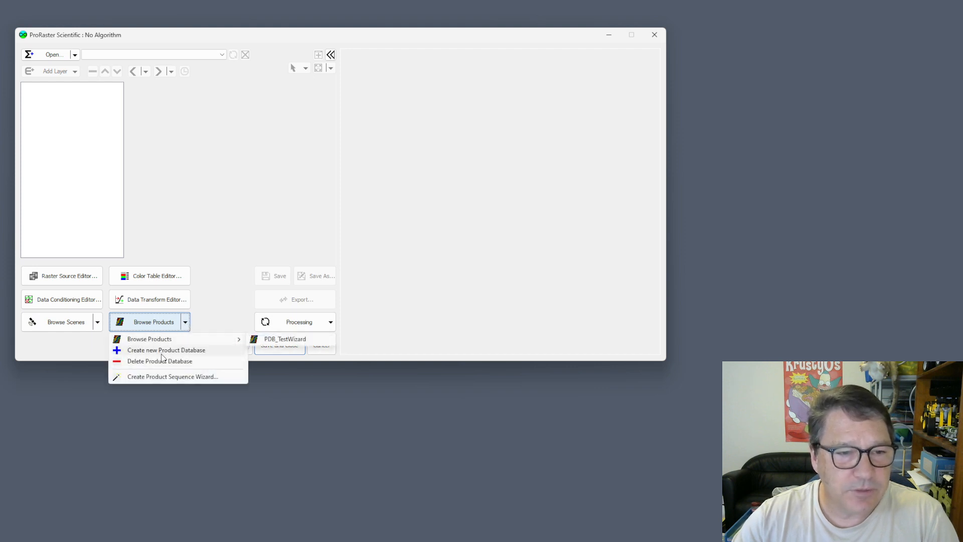
{"action": "left_click", "coordinate": [320, 399]}
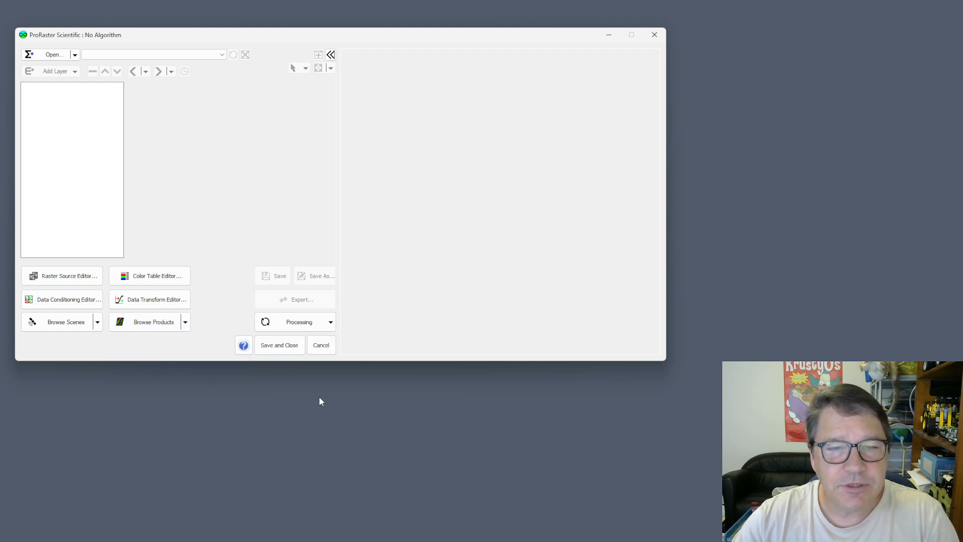
- Review the available raster processing operations, including the single and batch Reproject variants
{"action": "left_click", "coordinate": [331, 322]}
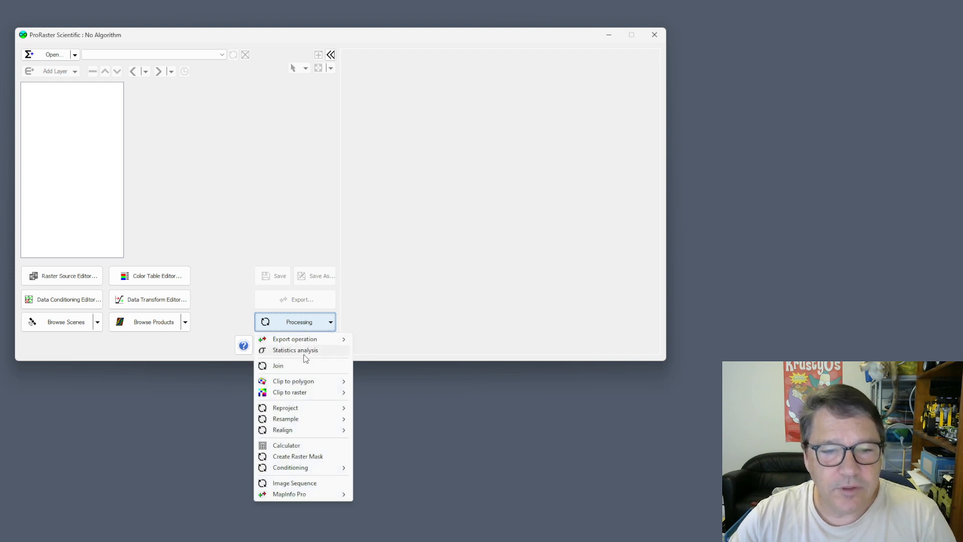
{"action": "mouse_move", "coordinate": [307, 408]}
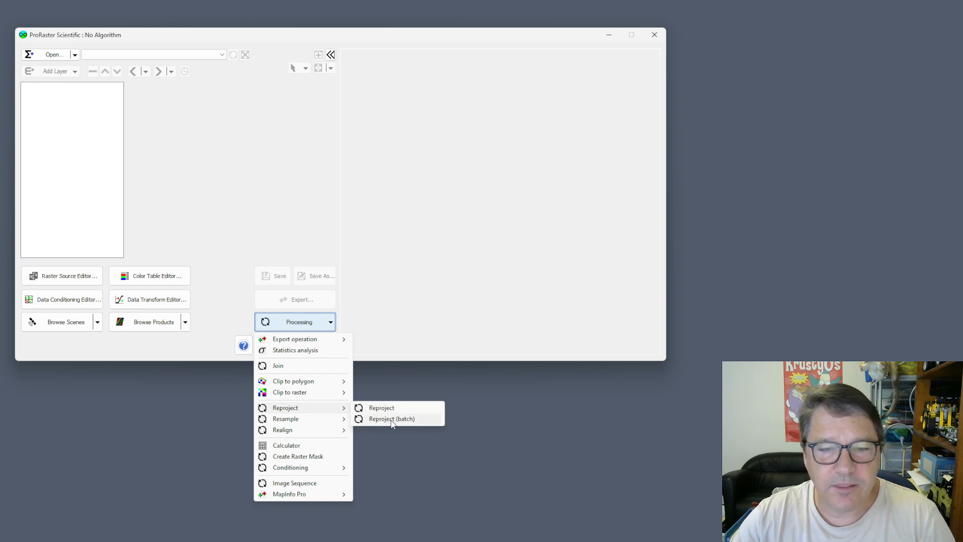
{"action": "left_click", "coordinate": [202, 417]}
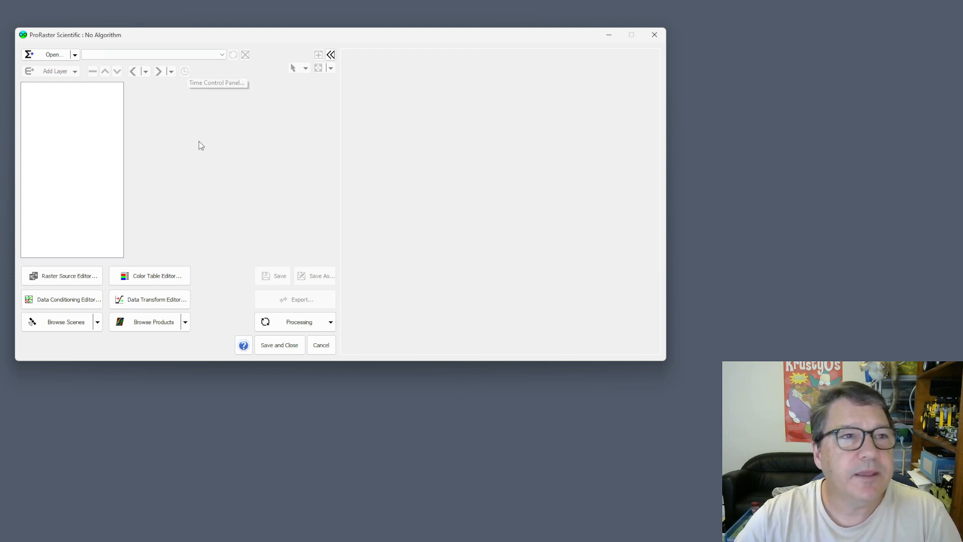
- Create an algorithm for the Blue Marble Animated raster source and override its coordinate system with Projections of the World [Mollweide (Equal-Area) WGS84]
{"action": "left_click", "coordinate": [75, 55]}
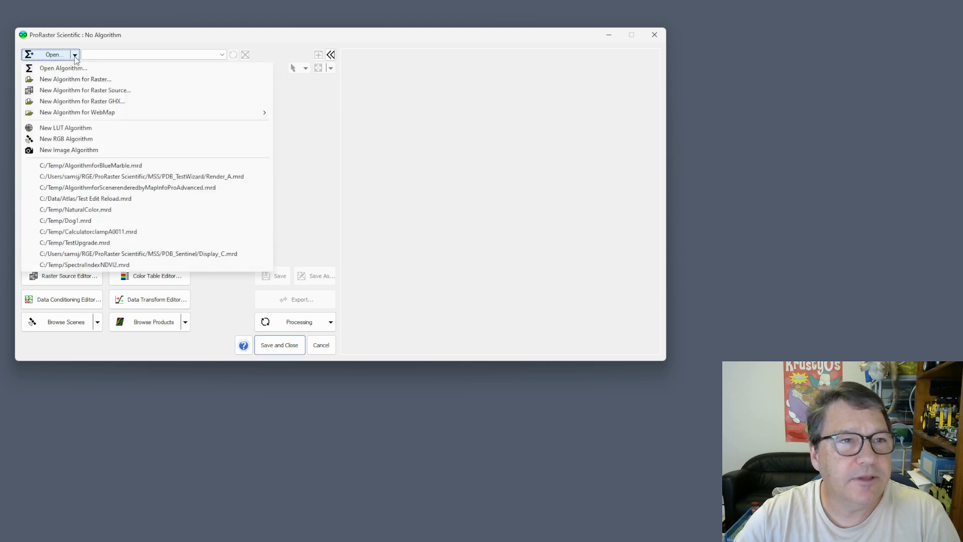
{"action": "left_click", "coordinate": [79, 93]}
{"action": "double_click", "coordinate": [327, 129]}
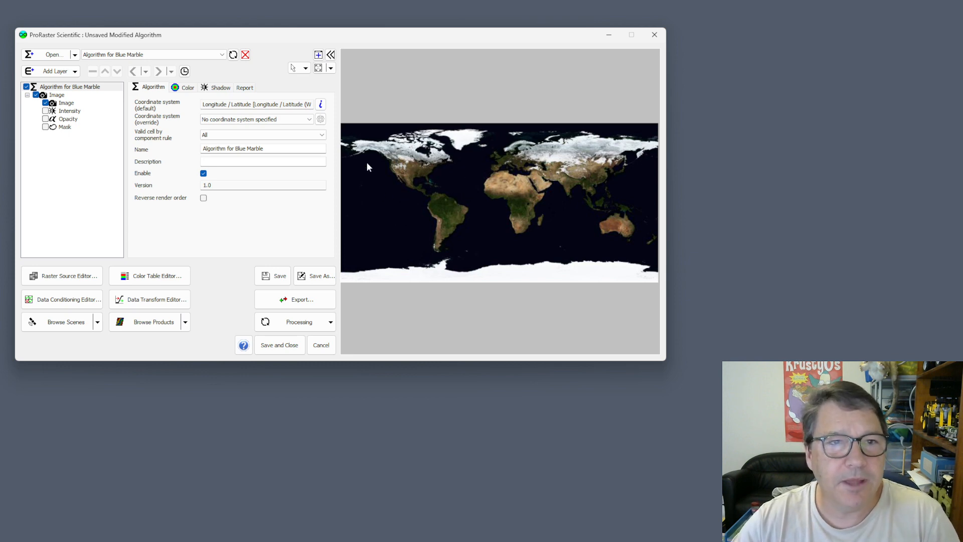
{"action": "left_click", "coordinate": [305, 120]}
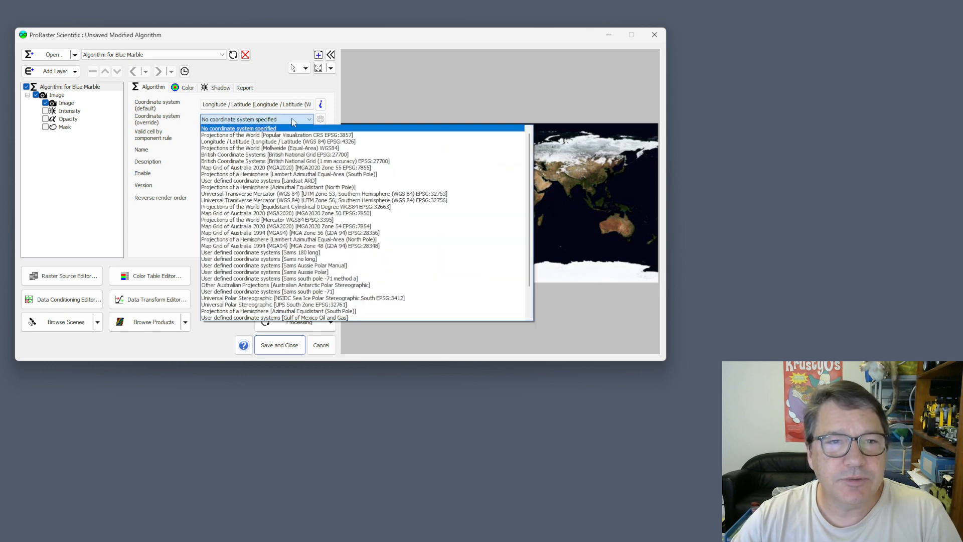
{"action": "left_click", "coordinate": [274, 149]}
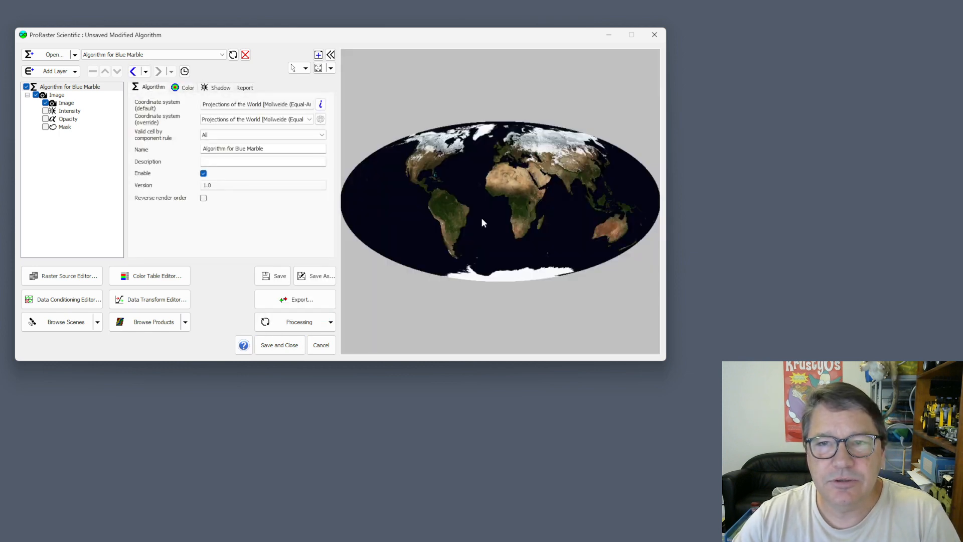
- Set the displayed time of the Blue Marble imagery over Europe to December-31-2003 14:00:00 with the time control
{"action": "scroll", "coordinate": [507, 156], "scroll_direction": "up", "scroll_amount": 6}
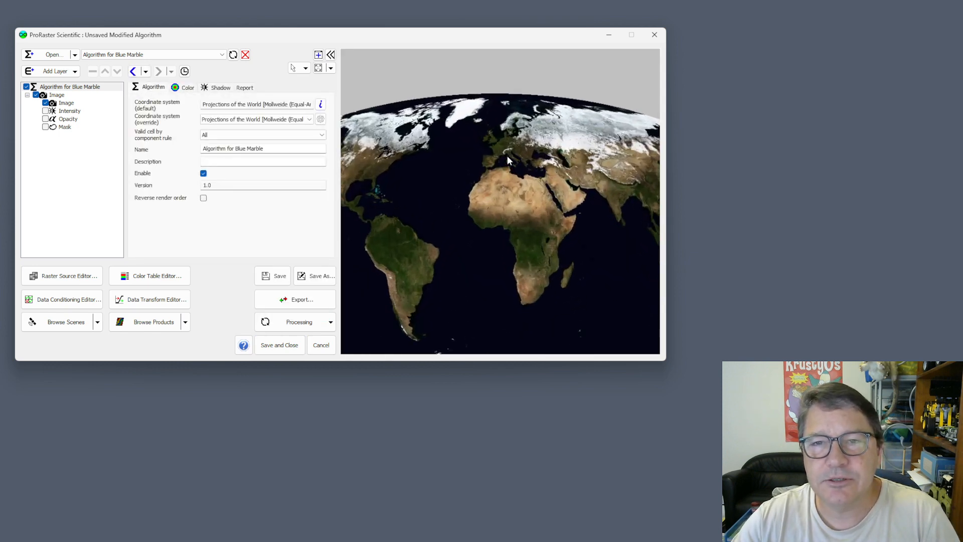
{"action": "left_click_drag", "start_coordinate": [462, 155], "coordinate": [491, 239]}
{"action": "scroll", "coordinate": [503, 221], "scroll_direction": "up", "scroll_amount": 4}
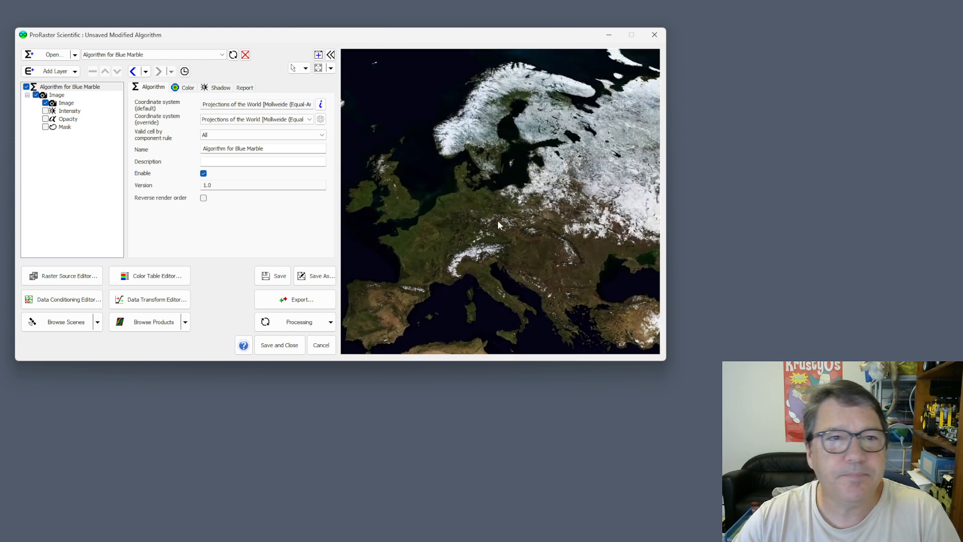
{"action": "left_click", "coordinate": [185, 72]}
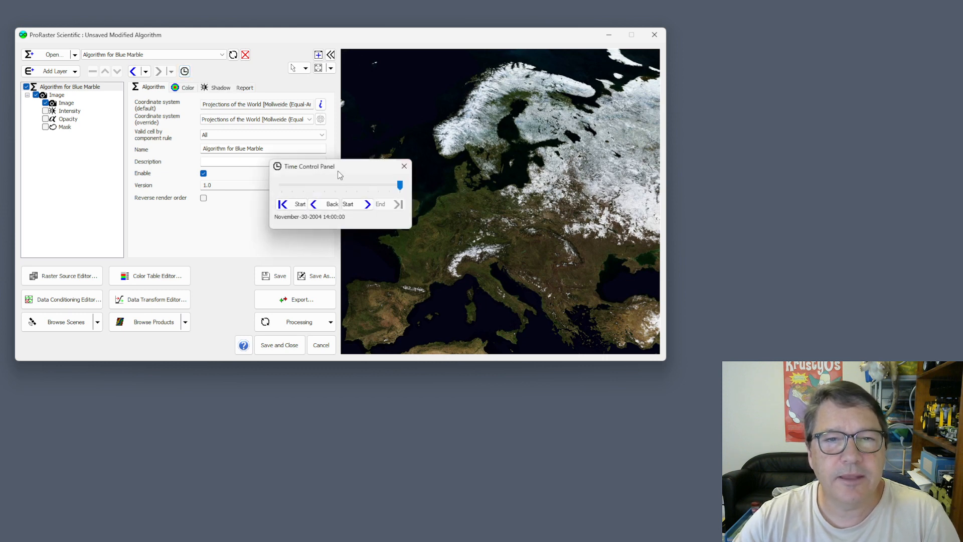
{"action": "left_click_drag", "start_coordinate": [349, 167], "coordinate": [258, 144]}
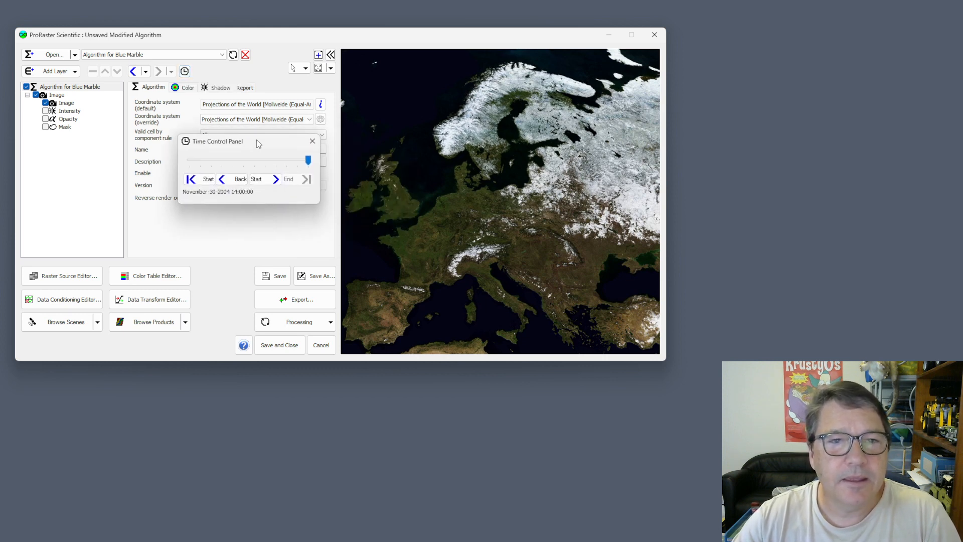
{"action": "left_click", "coordinate": [263, 179]}
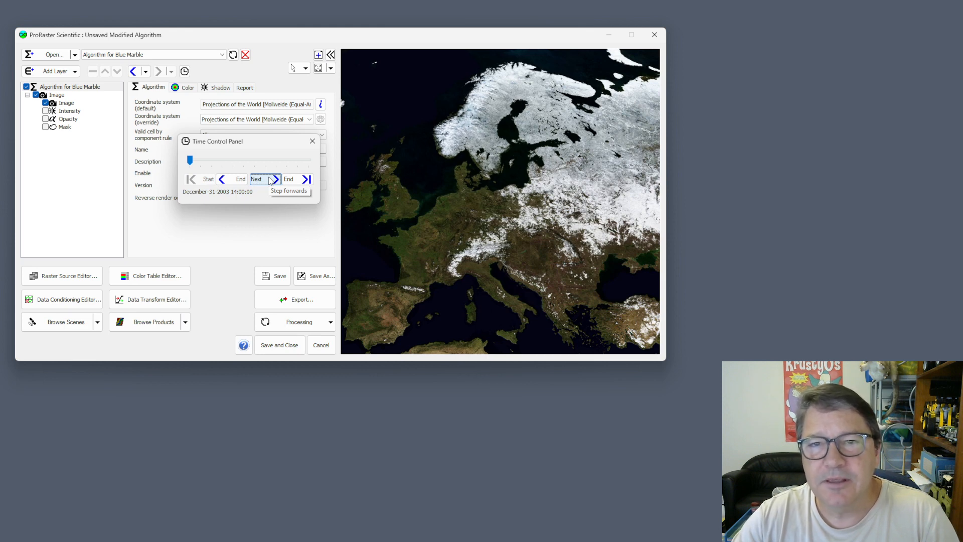
- Step the Blue Marble imagery forward month by month to November-30-2004 and wrap around to December-31-2003
{"action": "left_click", "coordinate": [271, 180]}
{"action": "left_click", "coordinate": [271, 180]}
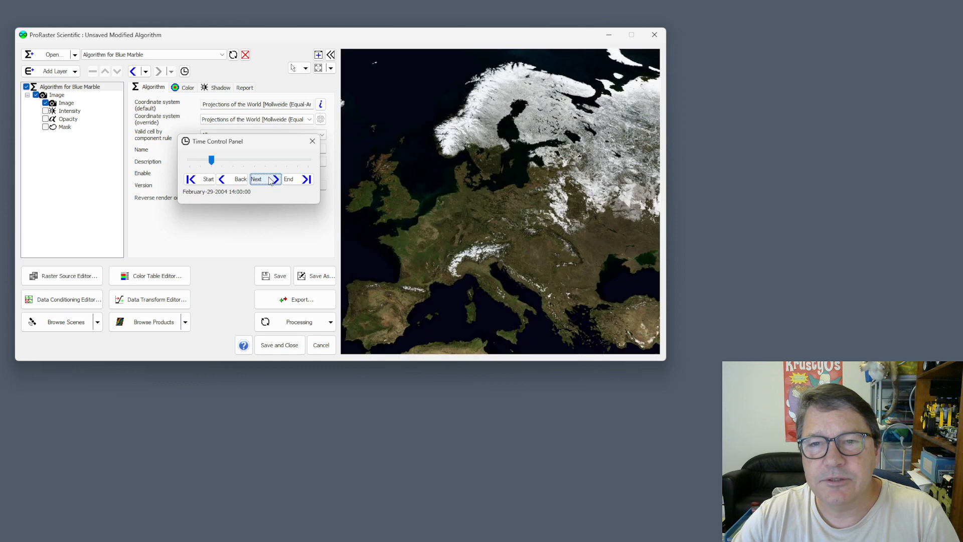
{"action": "left_click", "coordinate": [271, 181]}
{"action": "left_click", "coordinate": [271, 180]}
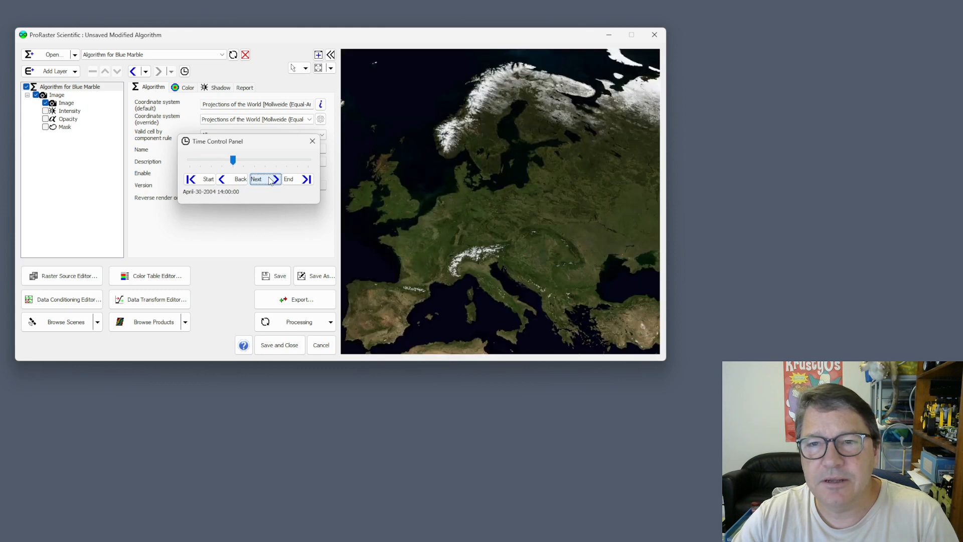
{"action": "left_click", "coordinate": [271, 181]}
{"action": "left_click", "coordinate": [271, 181]}
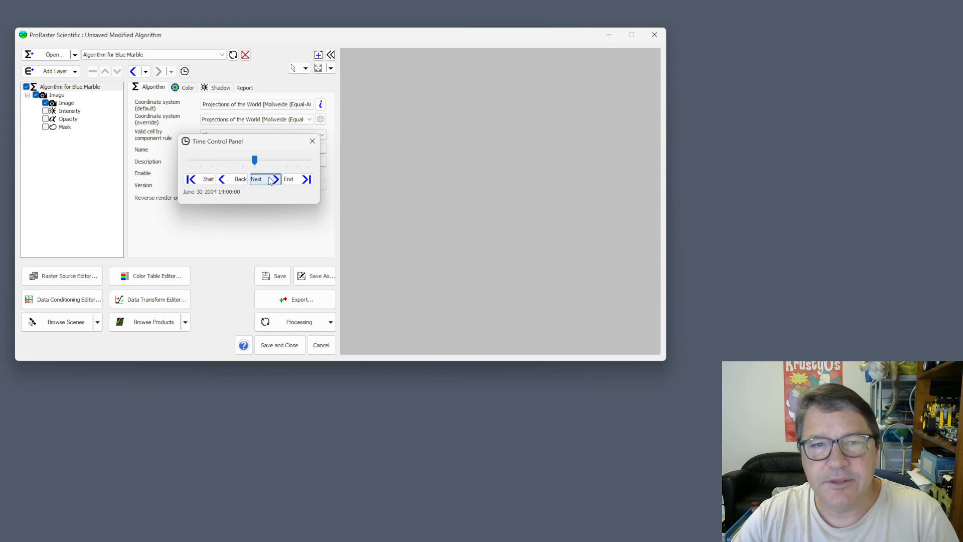
{"action": "left_click", "coordinate": [271, 181]}
{"action": "left_click", "coordinate": [271, 180]}
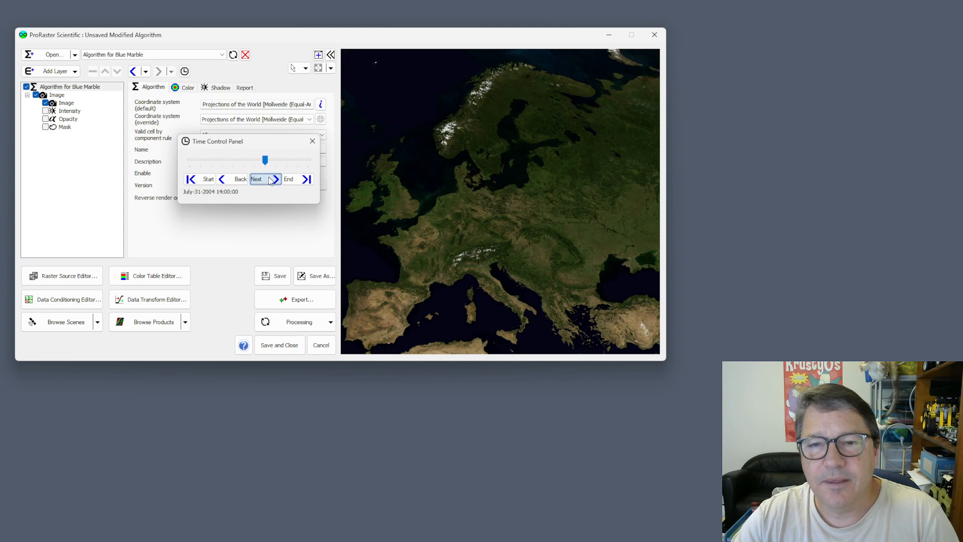
{"action": "left_click", "coordinate": [272, 181]}
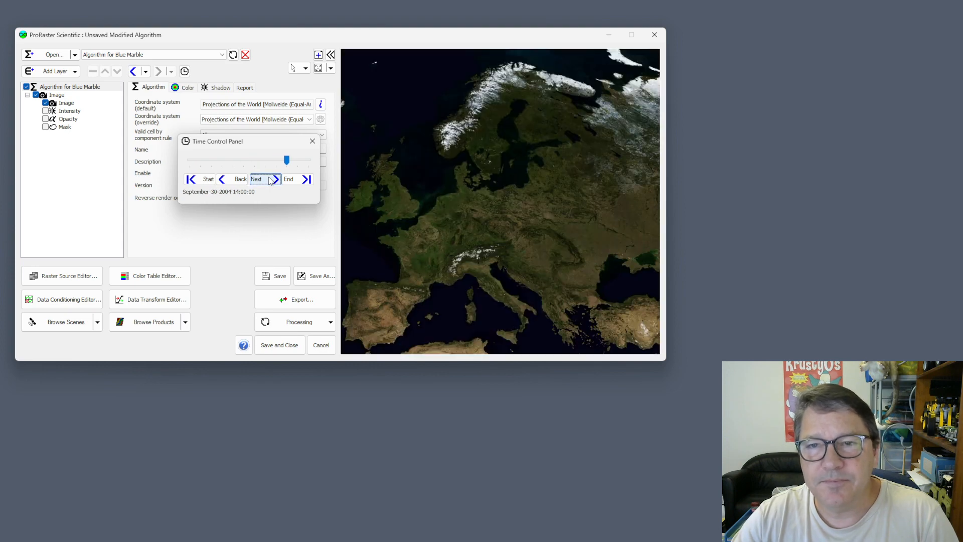
{"action": "left_click", "coordinate": [272, 180]}
{"action": "left_click", "coordinate": [271, 180]}
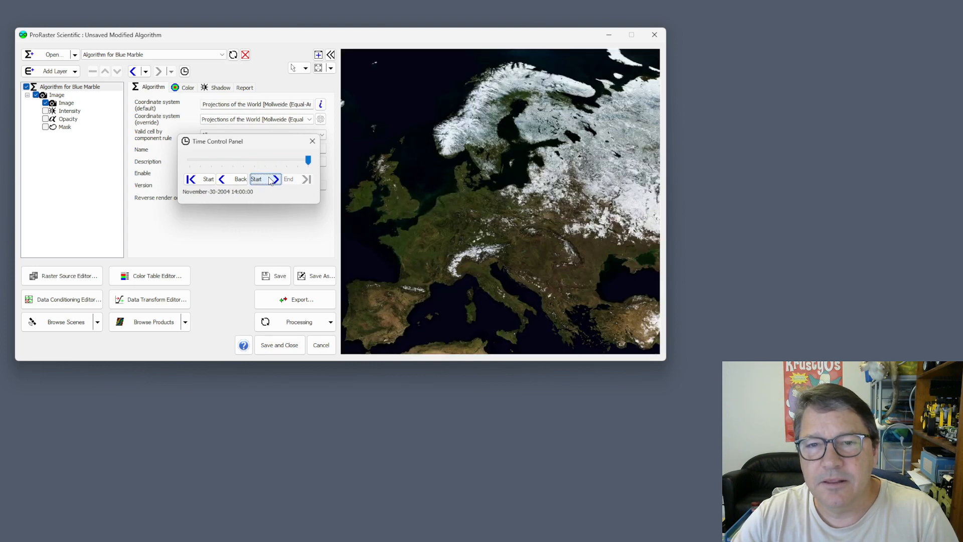
{"action": "left_click", "coordinate": [272, 180]}
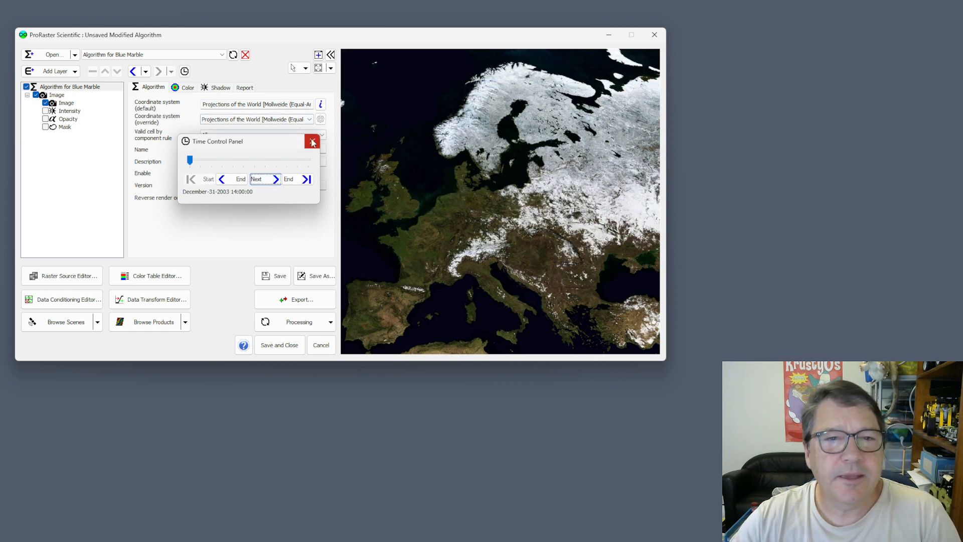
- Review the start times available for the Image component's Blue Marble Animated source and close the Time Control Panel
{"action": "left_click_drag", "start_coordinate": [258, 144], "coordinate": [196, 257]}
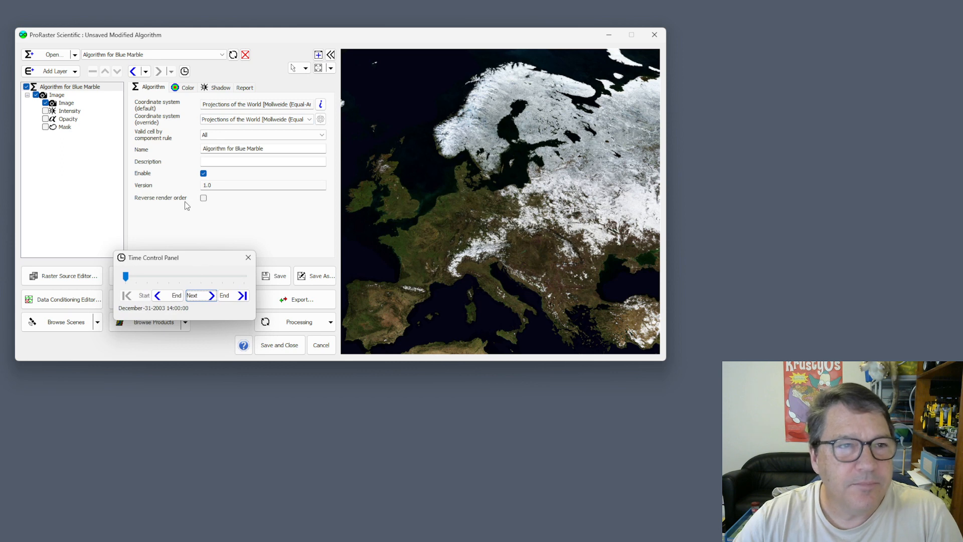
{"action": "left_click", "coordinate": [65, 103]}
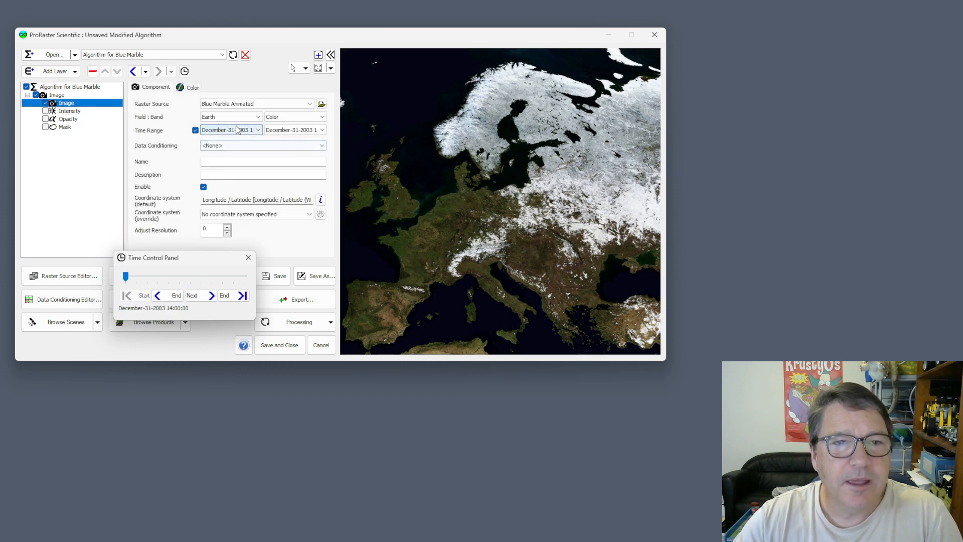
{"action": "left_click", "coordinate": [232, 130]}
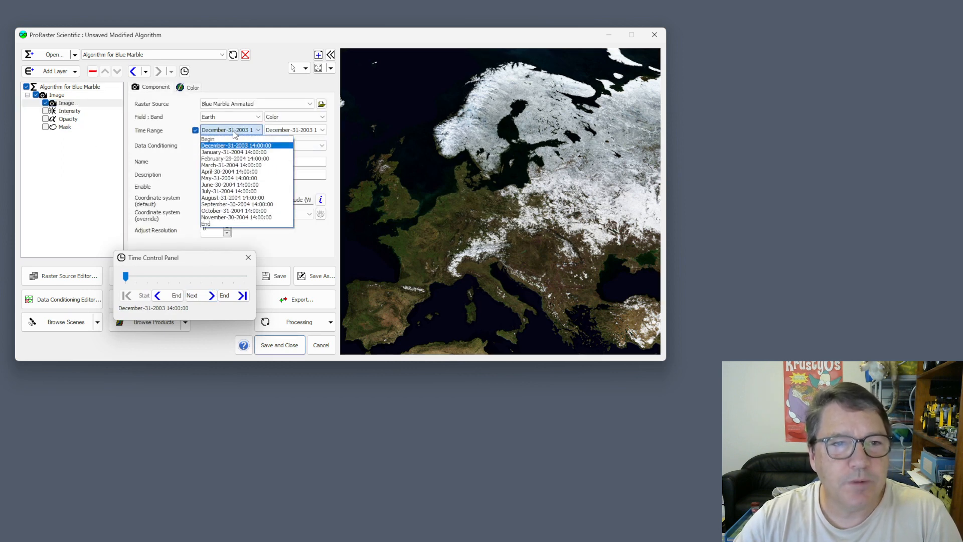
{"action": "left_click", "coordinate": [234, 130]}
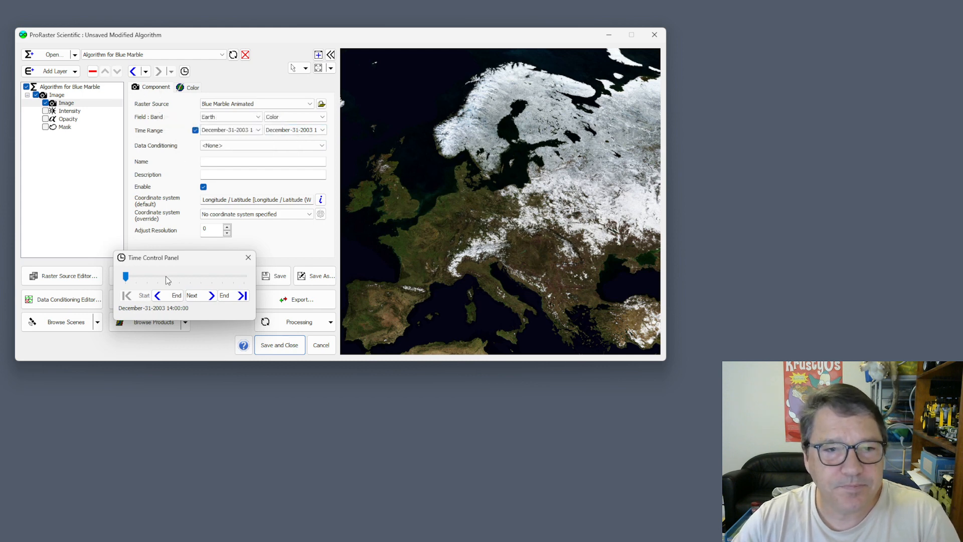
{"action": "left_click_drag", "start_coordinate": [182, 260], "coordinate": [205, 155]}
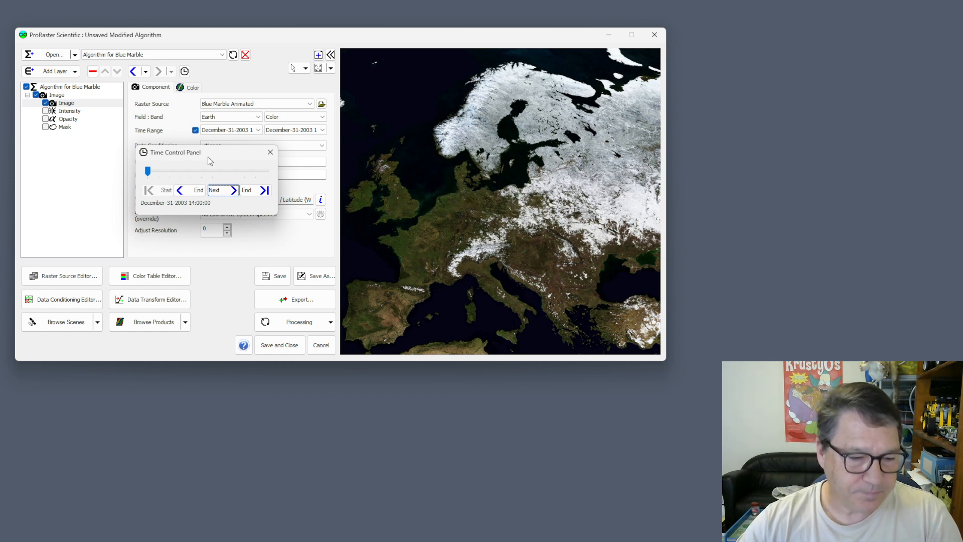
{"action": "left_click", "coordinate": [271, 152]}
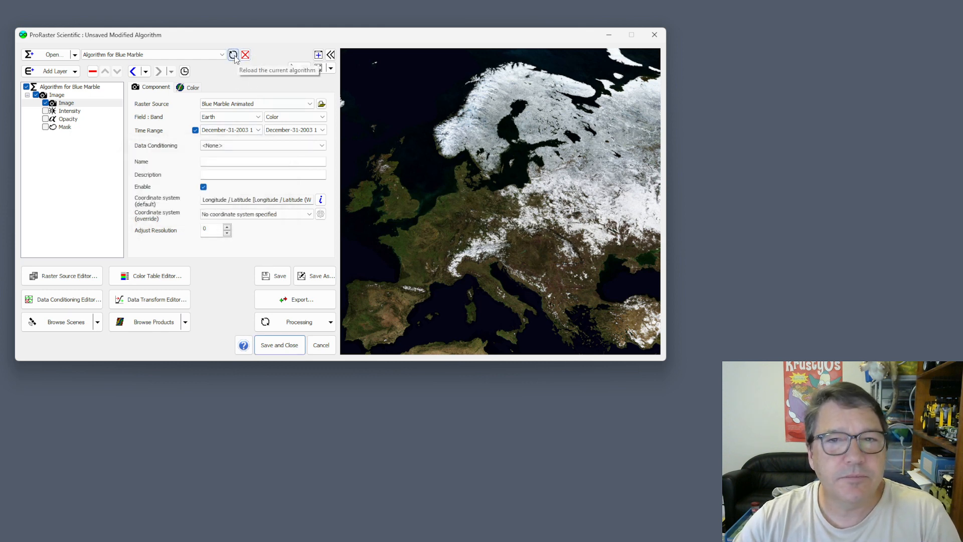
- Reload the current Blue Marble algorithm and review the general program options without changing them
{"action": "left_click", "coordinate": [234, 56]}
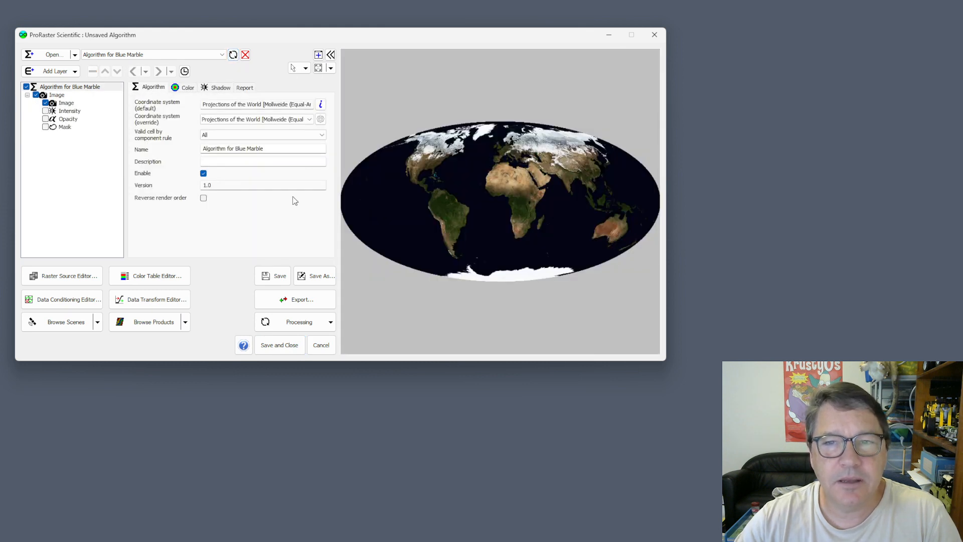
{"action": "left_click", "coordinate": [24, 38]}
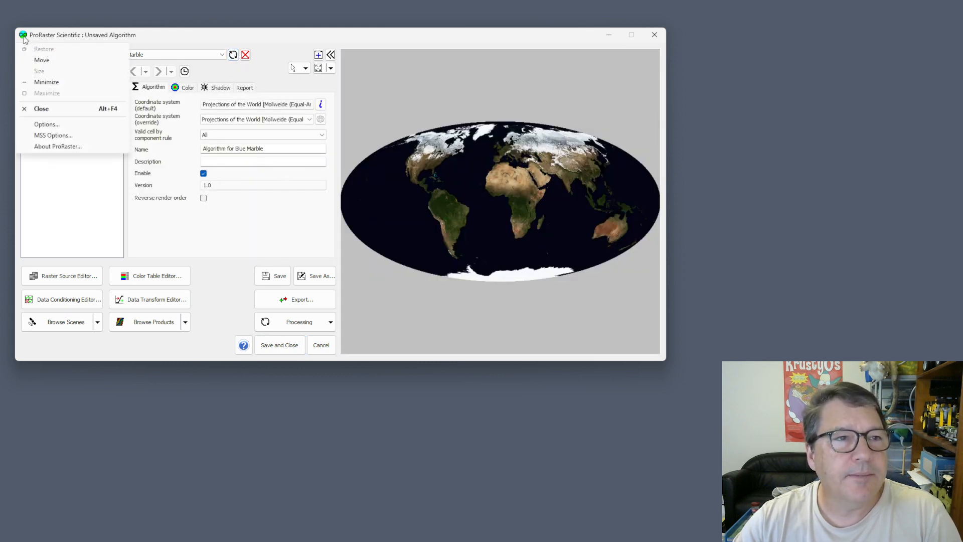
{"action": "left_click", "coordinate": [56, 126]}
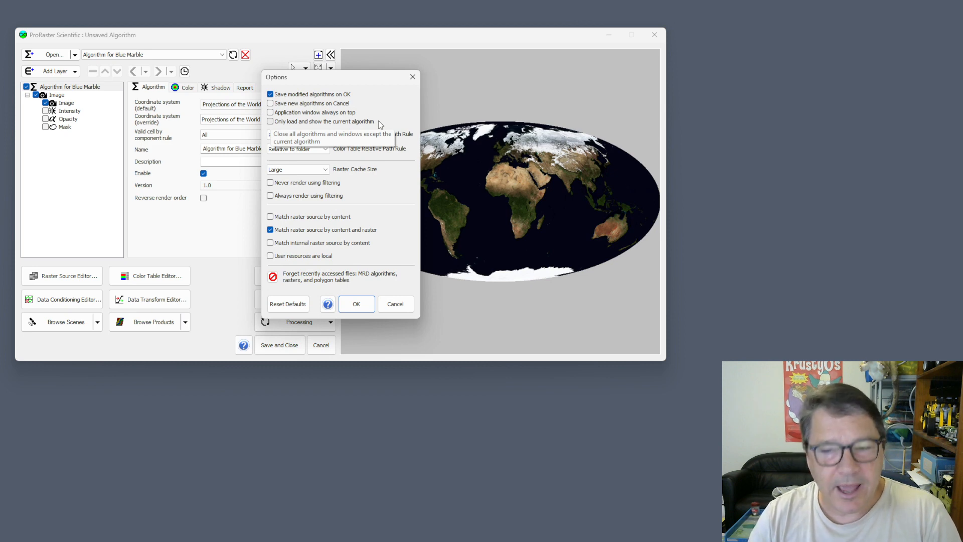
{"action": "left_click_drag", "start_coordinate": [341, 78], "coordinate": [321, 80]}
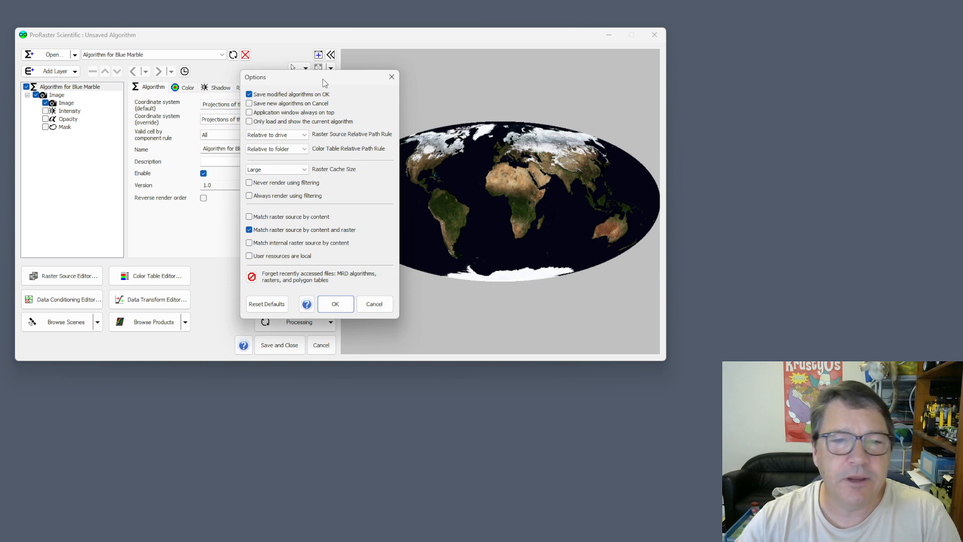
{"action": "left_click", "coordinate": [391, 77]}
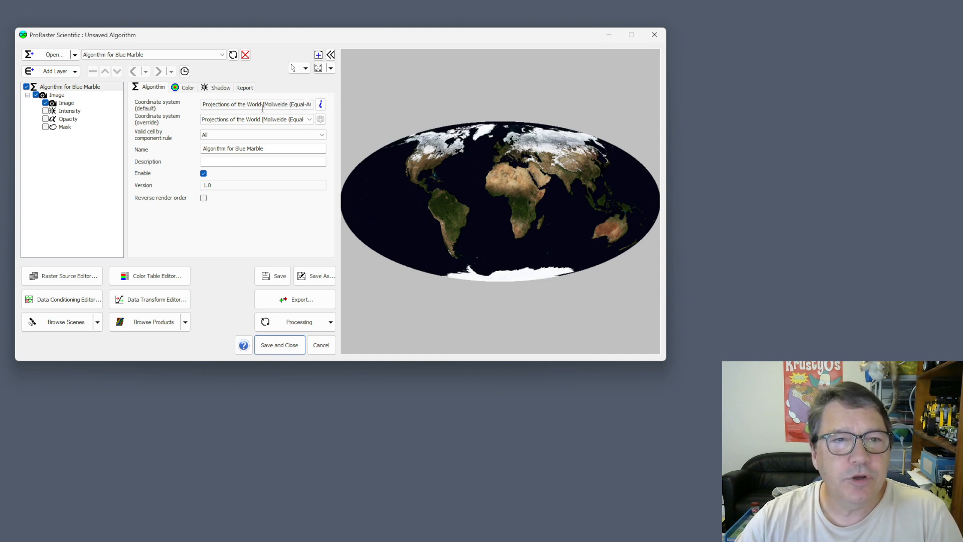
- Remove the algorithm's coordinate system override by setting it to No coordinate system specified
{"action": "left_click", "coordinate": [293, 119]}
{"action": "scroll", "coordinate": [283, 151], "scroll_direction": "up", "scroll_amount": 5}
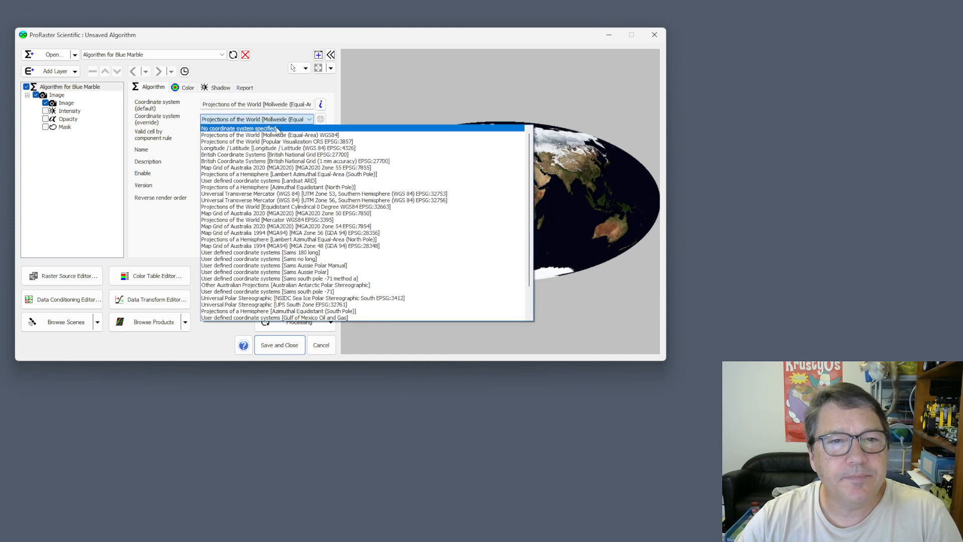
{"action": "left_click", "coordinate": [277, 128]}
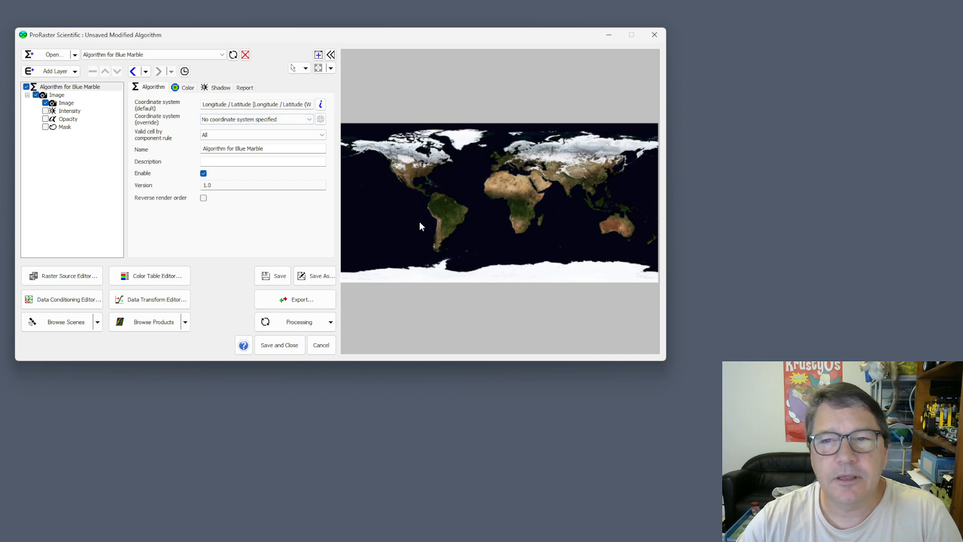
- Show a Coordinates tool tip on the map preview and format it as Geodetic (Latitude, Longitude)
{"action": "left_click", "coordinate": [305, 68]}
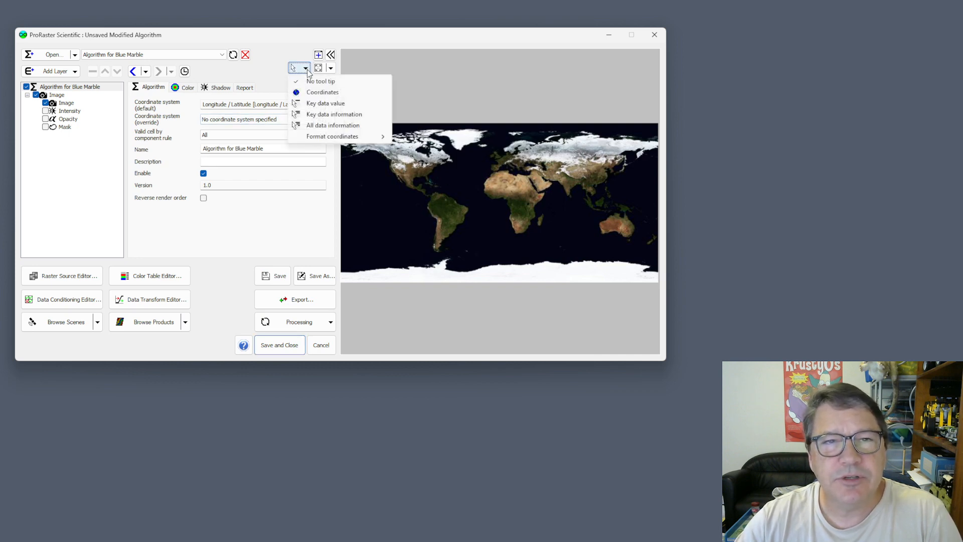
{"action": "left_click", "coordinate": [321, 93]}
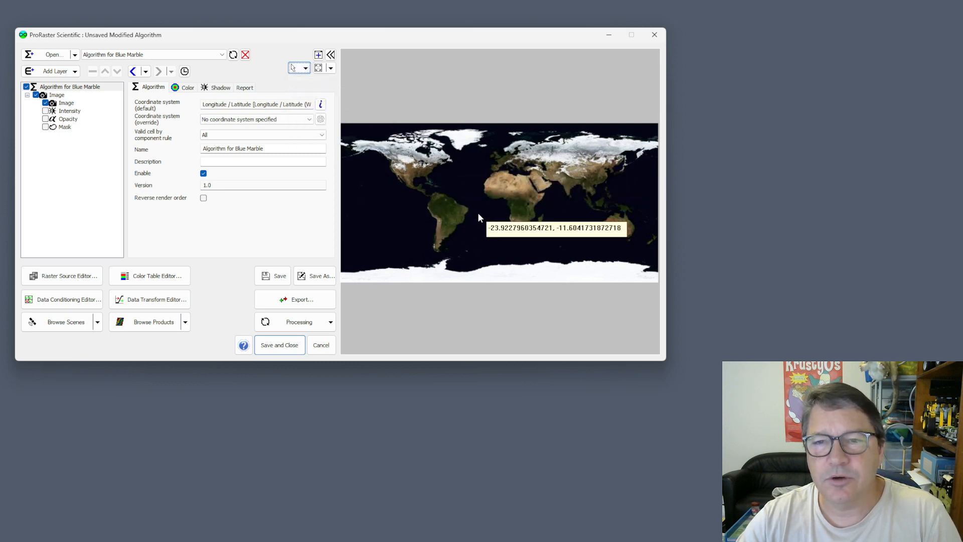
{"action": "left_click", "coordinate": [305, 68]}
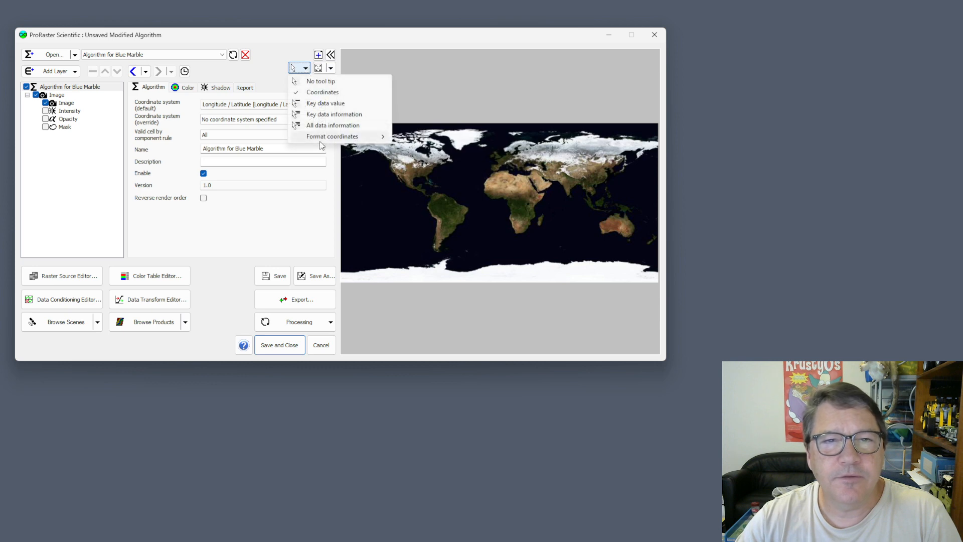
{"action": "mouse_move", "coordinate": [333, 138]}
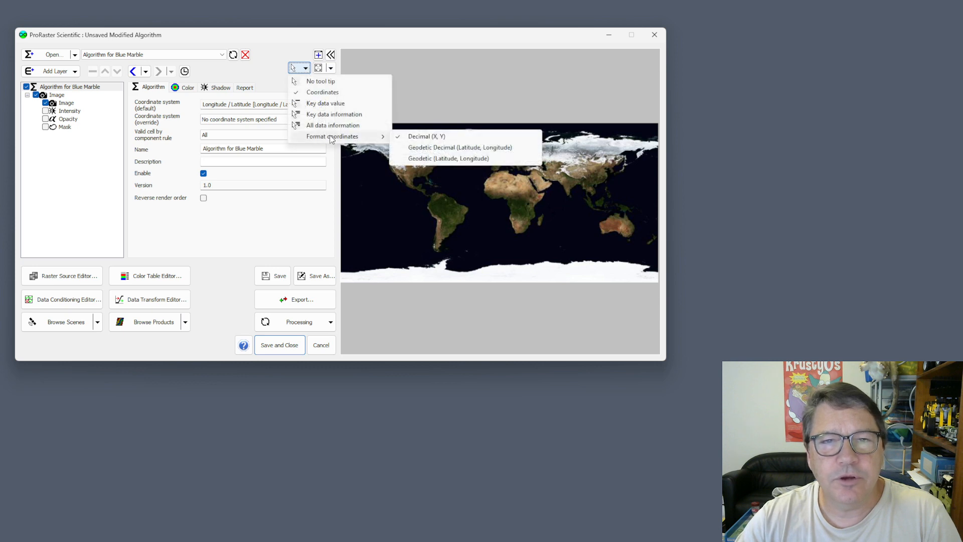
{"action": "left_click", "coordinate": [459, 159]}
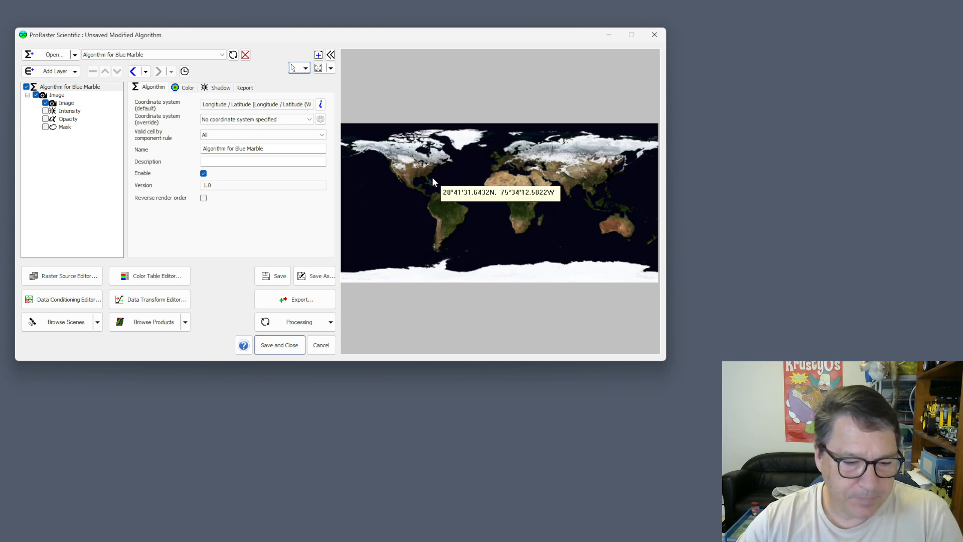
- Change the map tool tip to Key data value and toggle Report Cell Value for the Image layer, leaving it disabled
{"action": "left_click", "coordinate": [57, 95]}
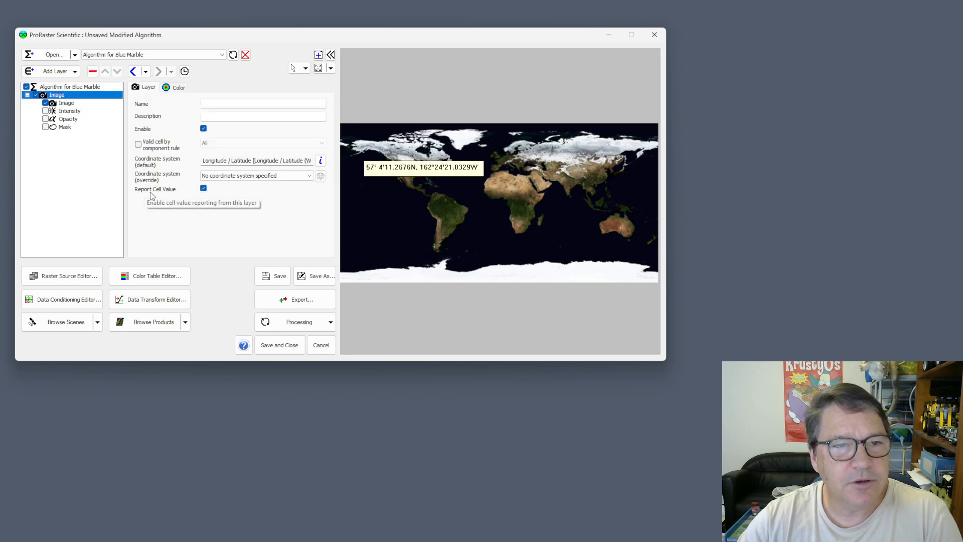
{"action": "left_click", "coordinate": [203, 189]}
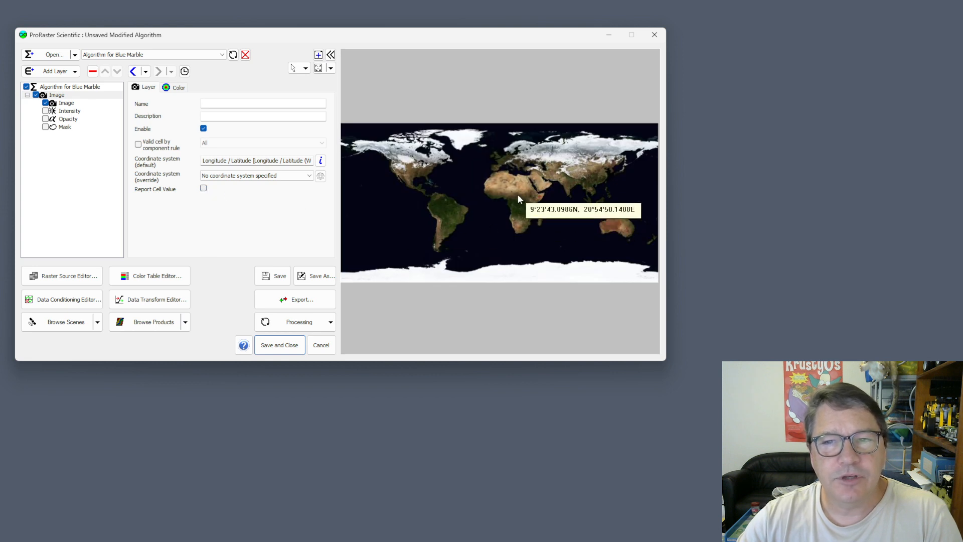
{"action": "left_click", "coordinate": [305, 69]}
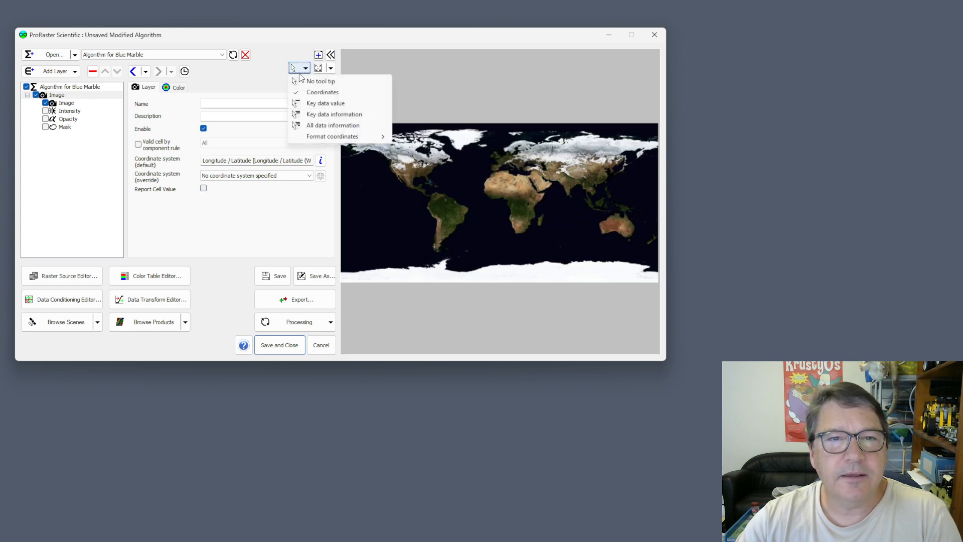
{"action": "left_click", "coordinate": [314, 103]}
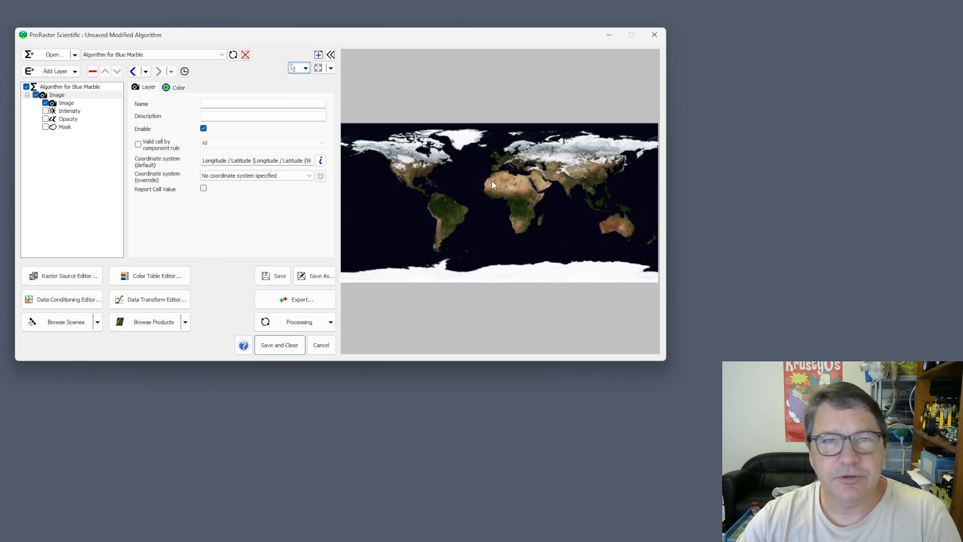
{"action": "left_click", "coordinate": [204, 188]}
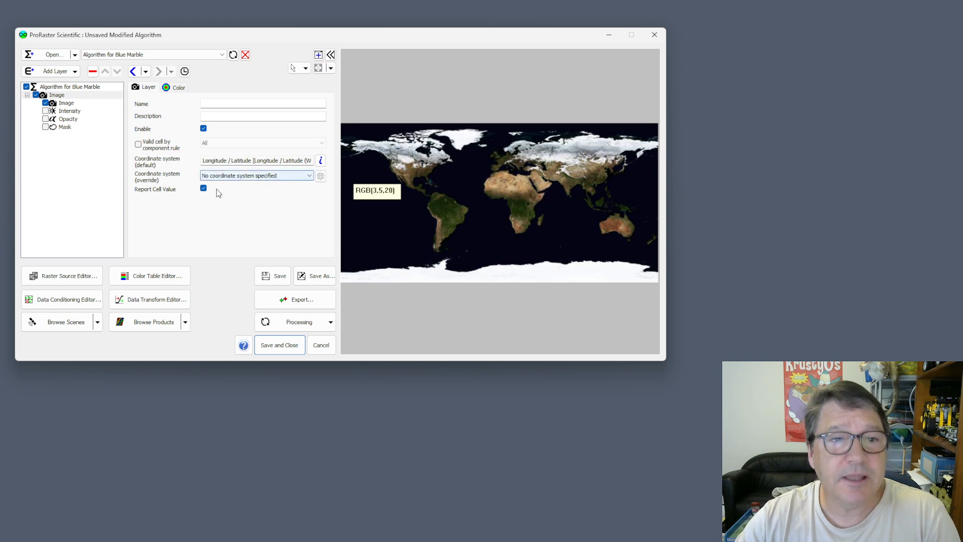
{"action": "left_click", "coordinate": [203, 189]}
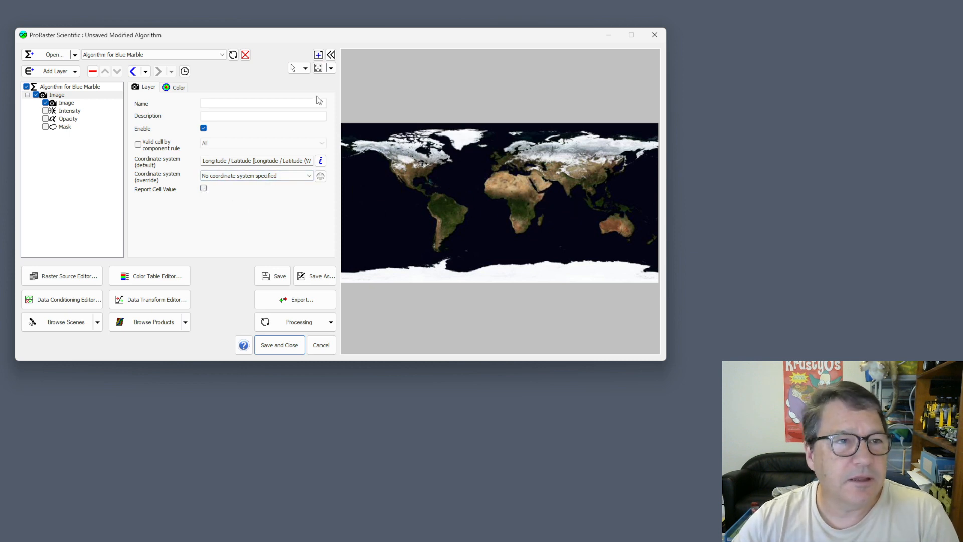
- Assign the MERIT DEM raster source to the Intensity component and enable it to add relief shading to the imagery
{"action": "left_click", "coordinate": [70, 111]}
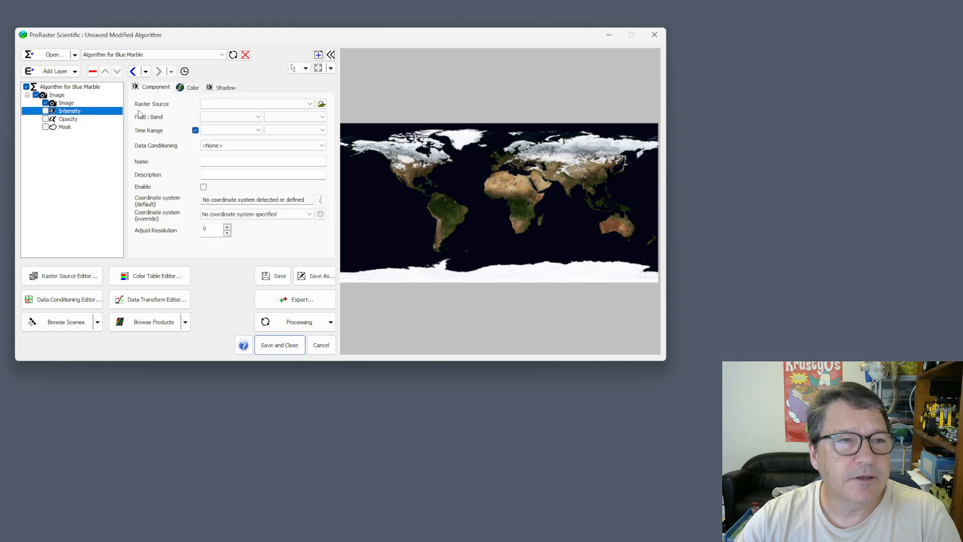
{"action": "left_click", "coordinate": [216, 103]}
{"action": "left_click", "coordinate": [216, 150]}
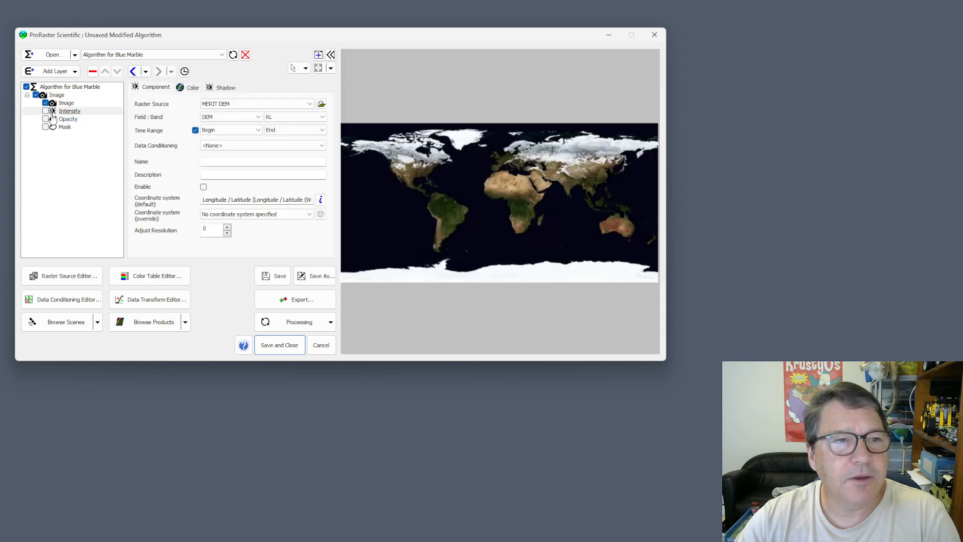
{"action": "left_click", "coordinate": [46, 111]}
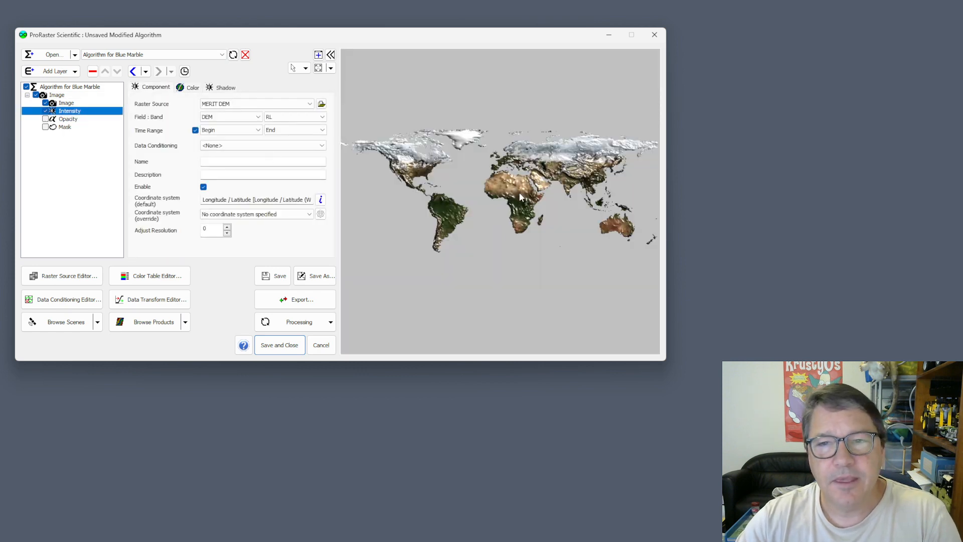
- Review the map tool tip options and the Image component's time range choices
{"action": "left_click", "coordinate": [305, 68]}
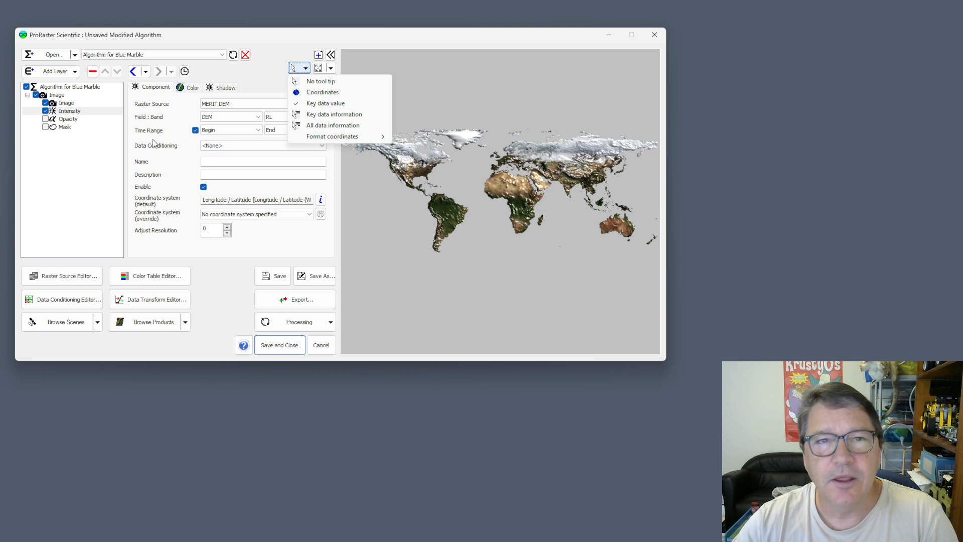
{"action": "left_click", "coordinate": [428, 33]}
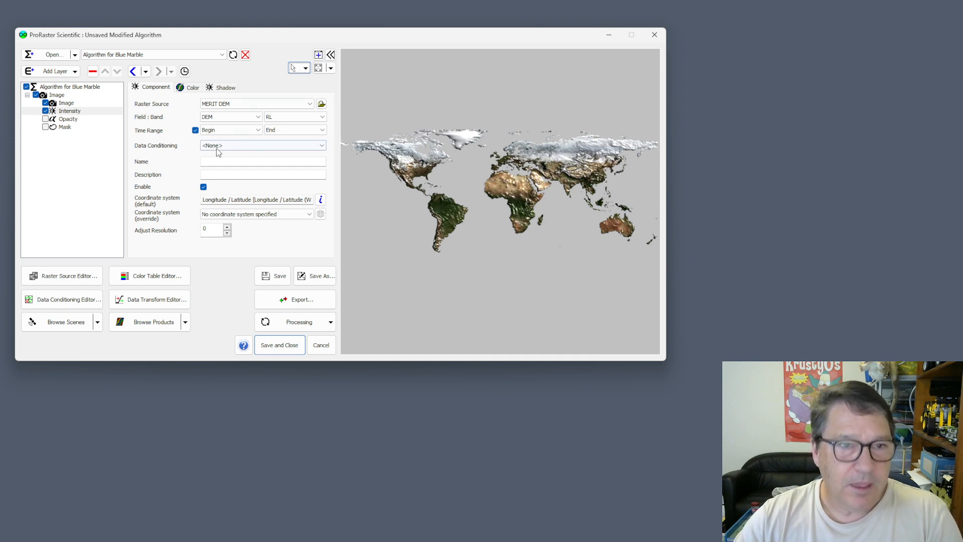
{"action": "left_click", "coordinate": [66, 103]}
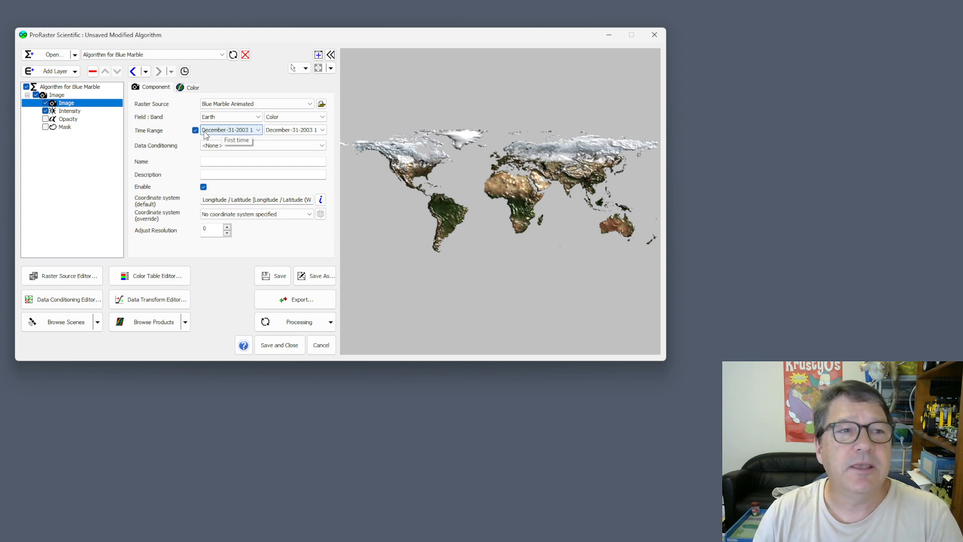
{"action": "left_click", "coordinate": [234, 131]}
{"action": "left_click", "coordinate": [235, 132]}
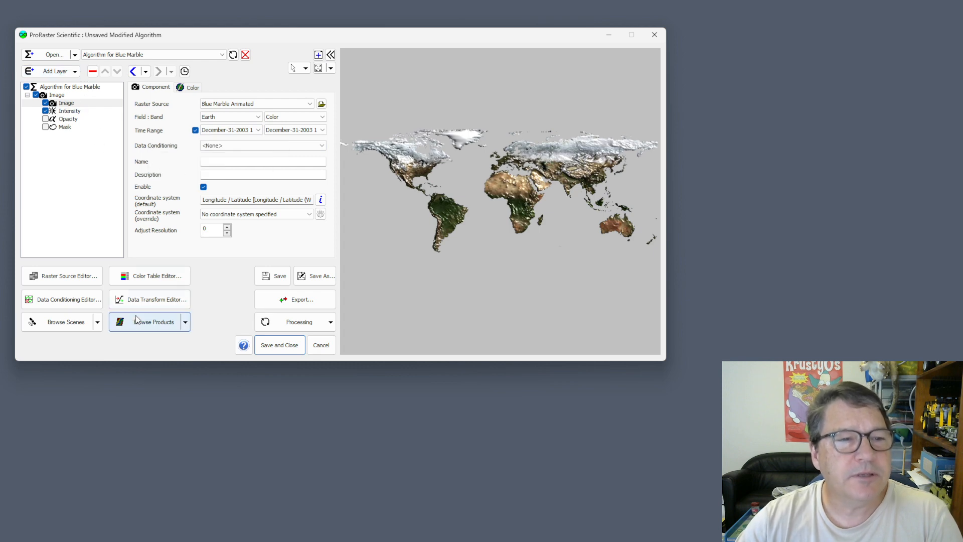
- Find the Landsat 8 scene for tile 98-76 in Queensland and render it as a pansharpened Natural Color RGB algorithm
{"action": "left_click", "coordinate": [60, 324]}
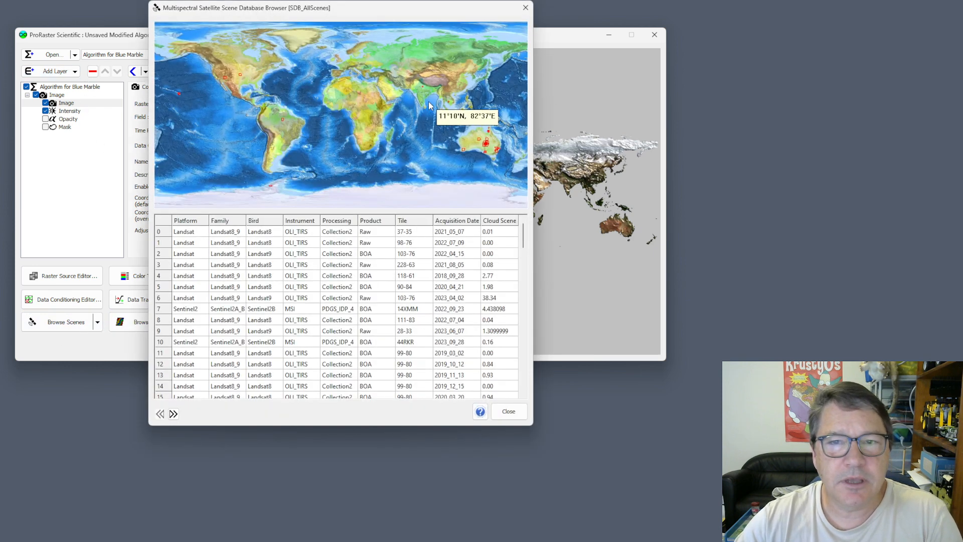
{"action": "scroll", "coordinate": [481, 143], "scroll_direction": "up", "scroll_amount": 5}
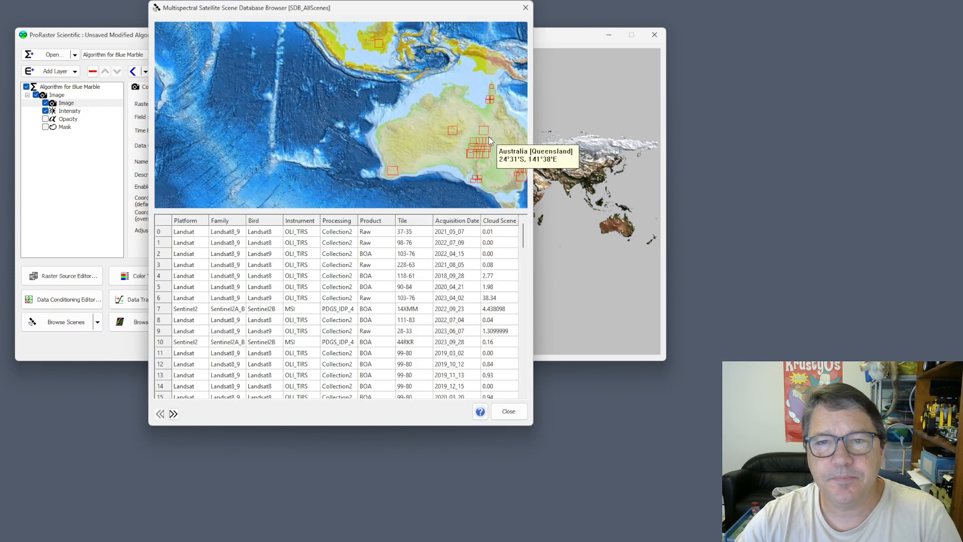
{"action": "left_click", "coordinate": [482, 130]}
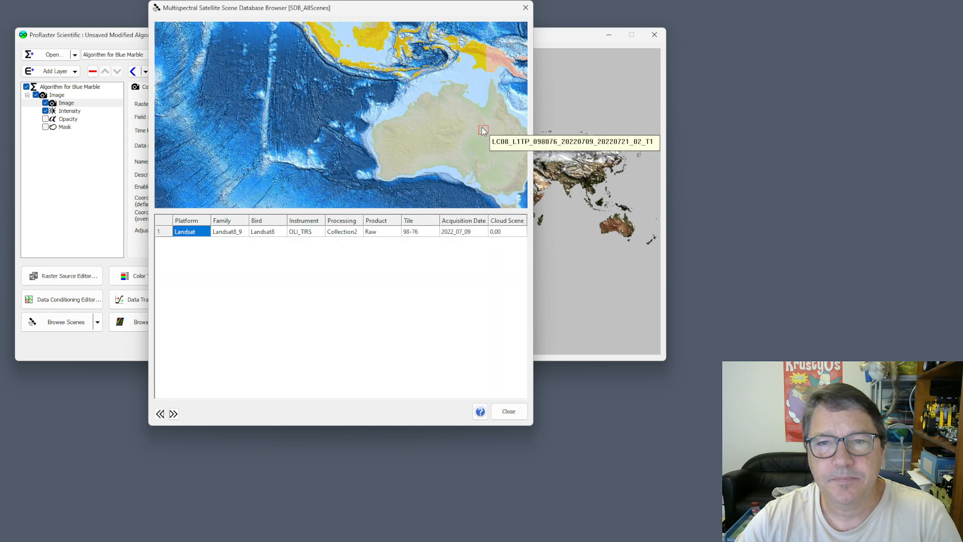
{"action": "right_click", "coordinate": [161, 232]}
{"action": "left_click", "coordinate": [205, 253]}
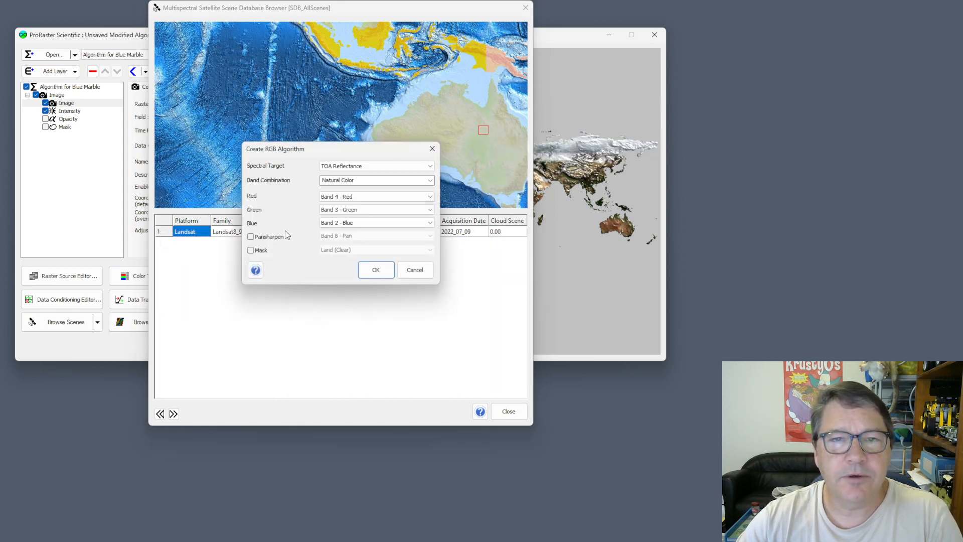
{"action": "left_click", "coordinate": [277, 238]}
{"action": "left_click", "coordinate": [376, 270]}
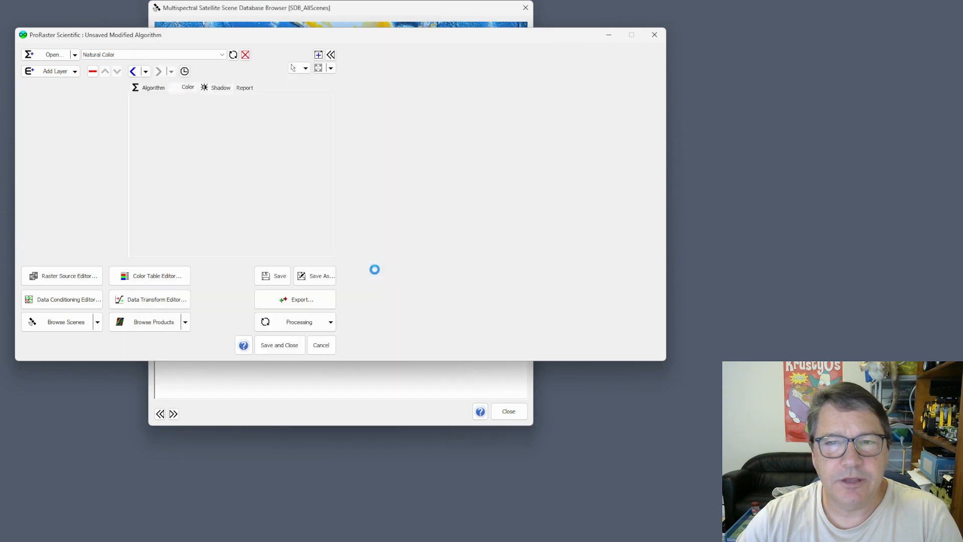
- Close the scene database browser and set the map preview to No tool tip
{"action": "left_click", "coordinate": [525, 8]}
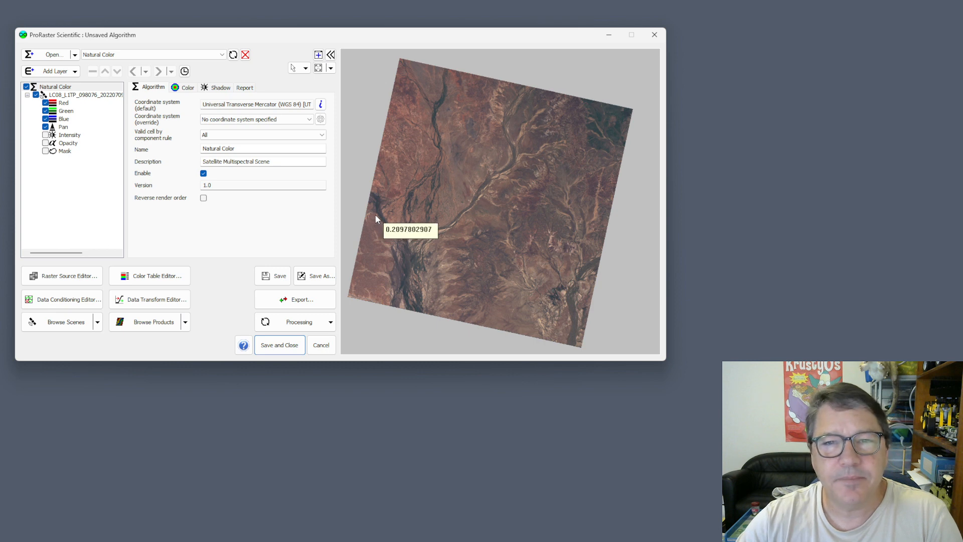
{"action": "left_click", "coordinate": [305, 69]}
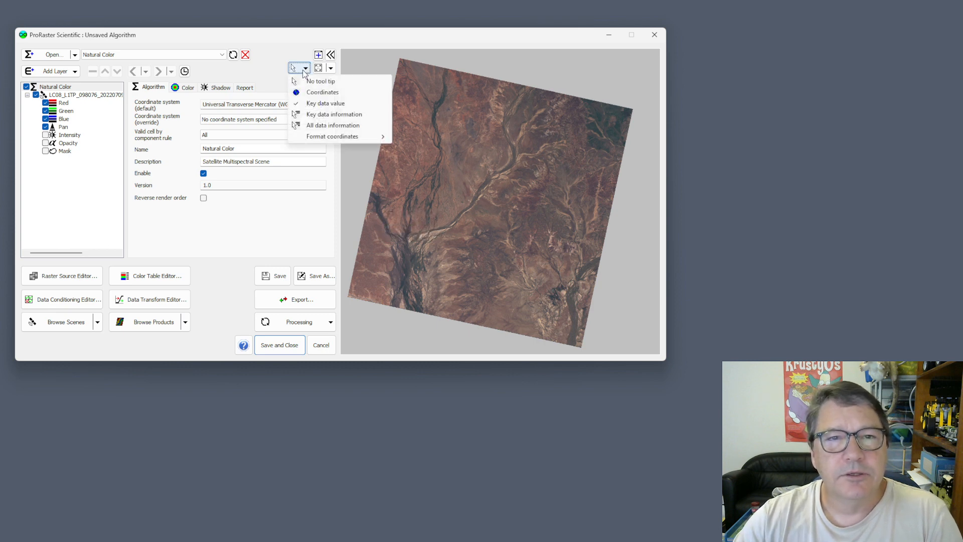
{"action": "left_click", "coordinate": [326, 83]}
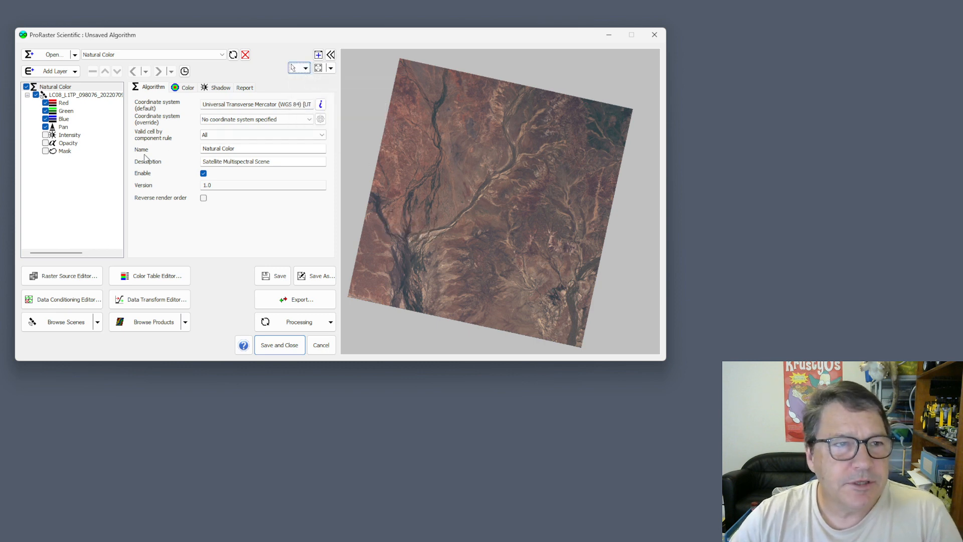
- Set the upper clip limit of the Red component's data transform to 0.25 and check the Blue component's settings
{"action": "left_click", "coordinate": [63, 103]}
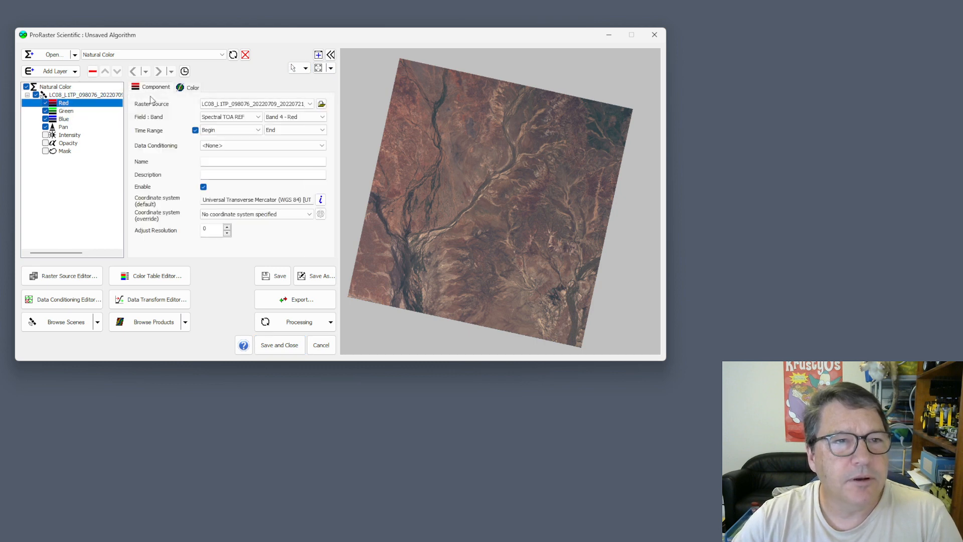
{"action": "left_click", "coordinate": [192, 89]}
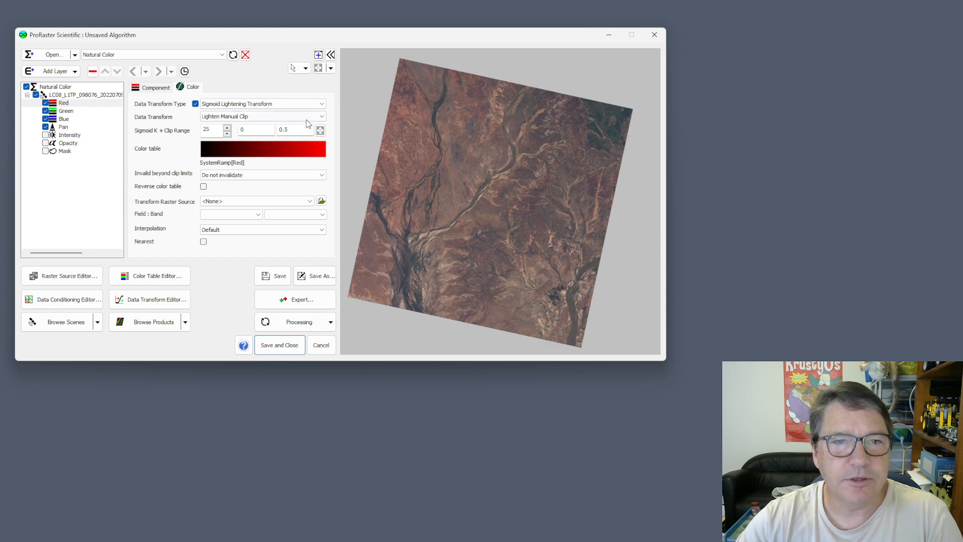
{"action": "left_click", "coordinate": [284, 130]}
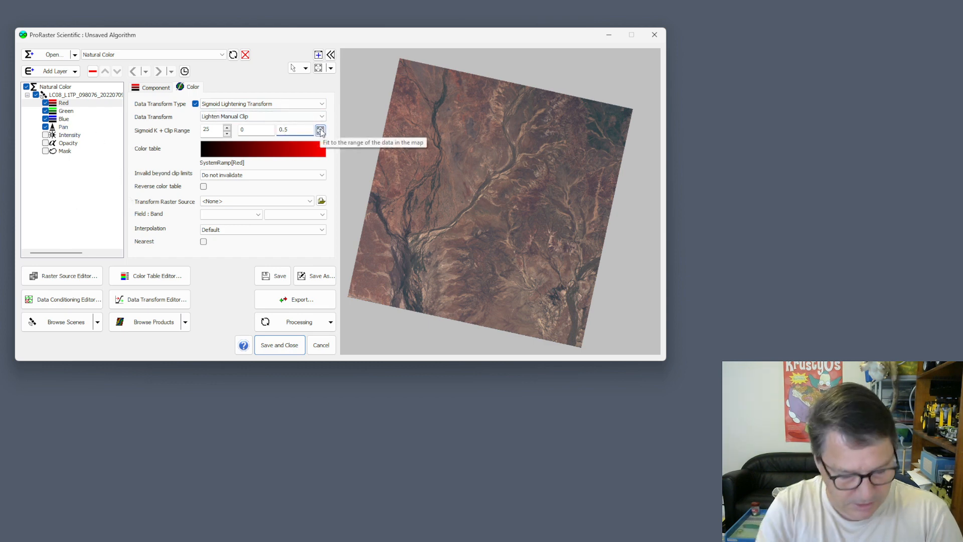
{"action": "type", "text": "2"}
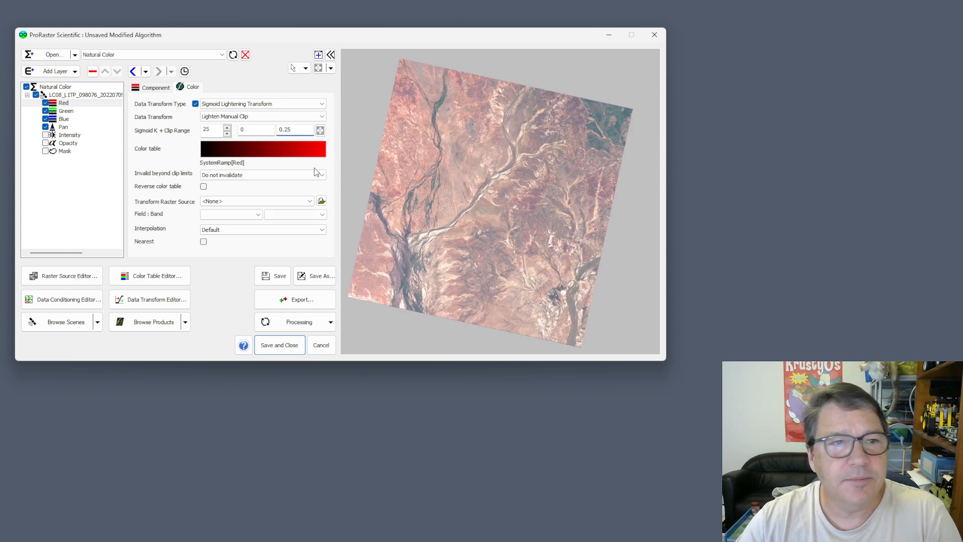
{"action": "left_click", "coordinate": [63, 119]}
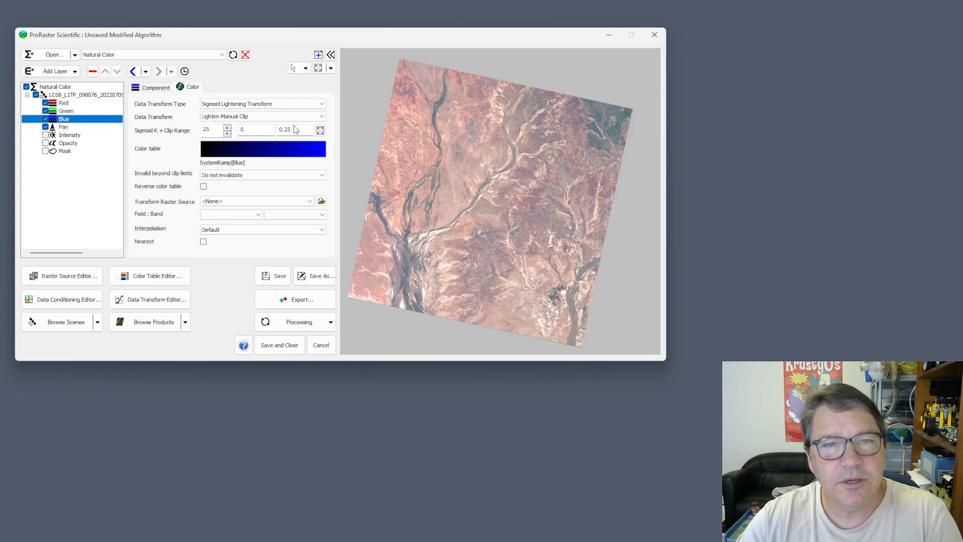
- Set the Red component's Sigmoid K to 0 and compare the Blue component's color transform
{"action": "left_click", "coordinate": [64, 103]}
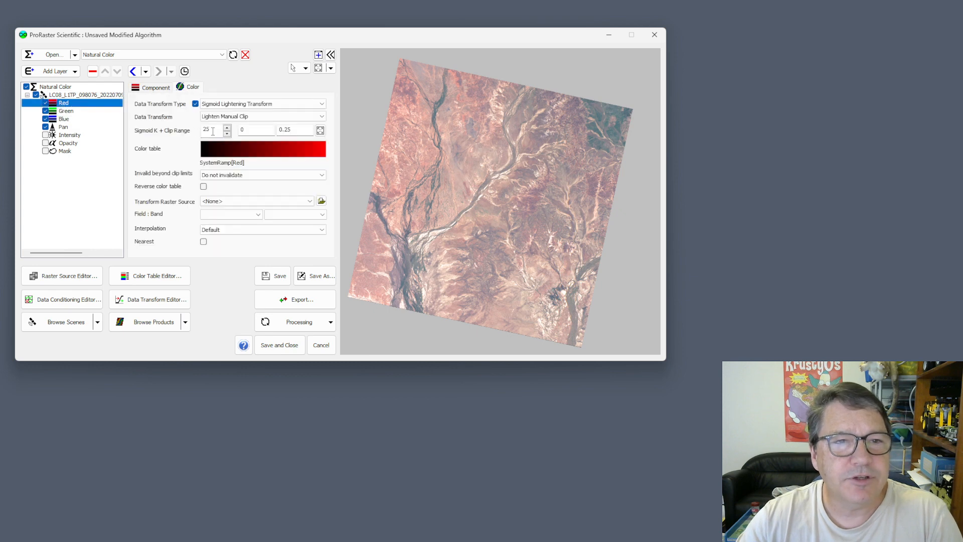
{"action": "type", "text": "4"}
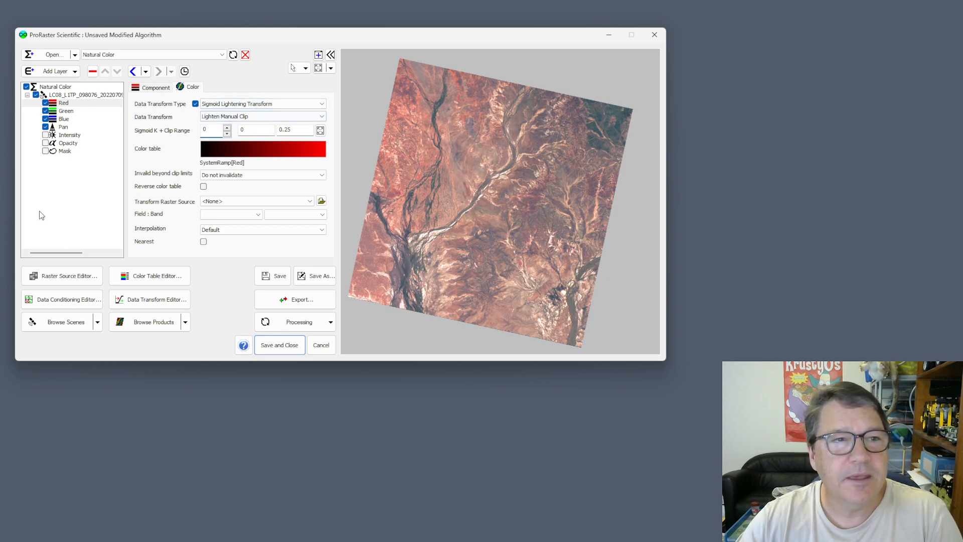
{"action": "left_click", "coordinate": [64, 120]}
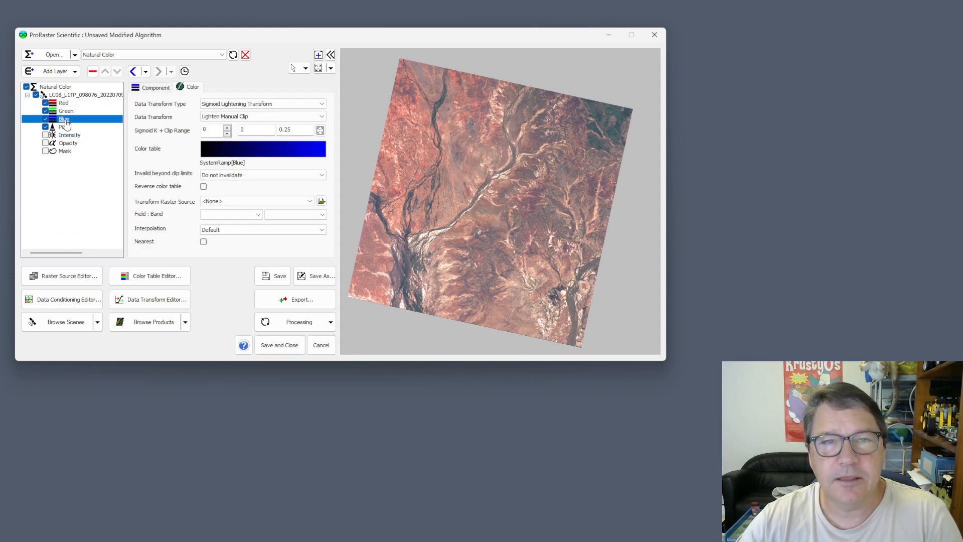
{"action": "left_click", "coordinate": [64, 104]}
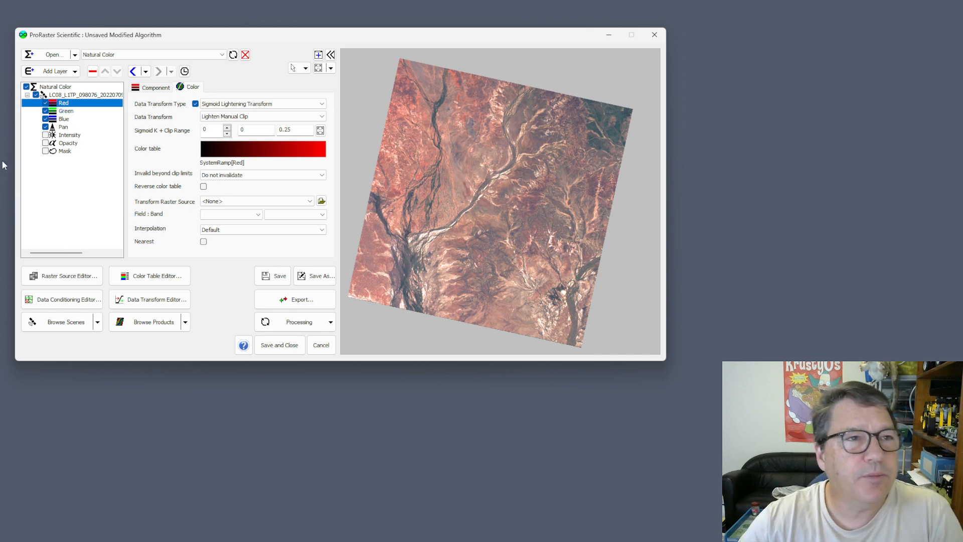
- Review the duplication choices in the Satellite Multispectral Options and leave them without changes
{"action": "left_click", "coordinate": [22, 35]}
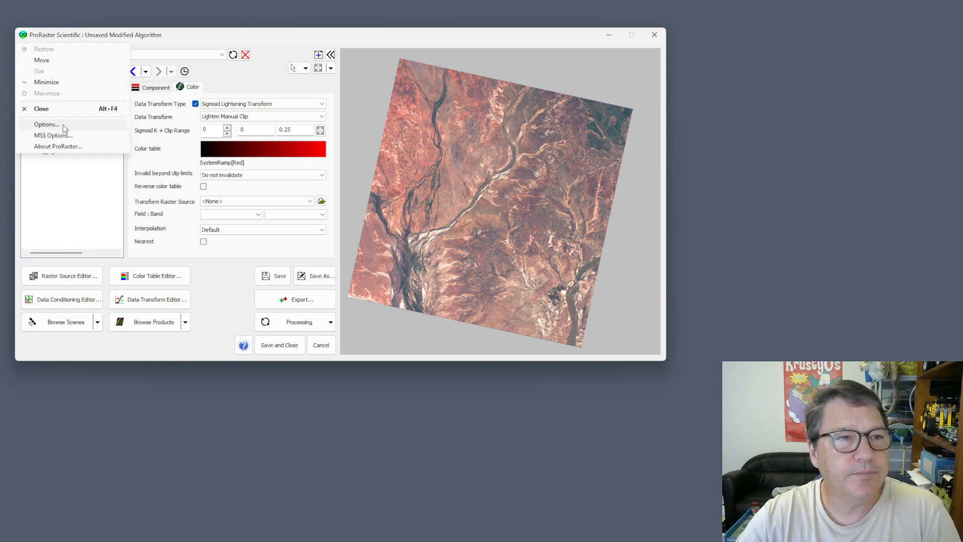
{"action": "left_click", "coordinate": [53, 136]}
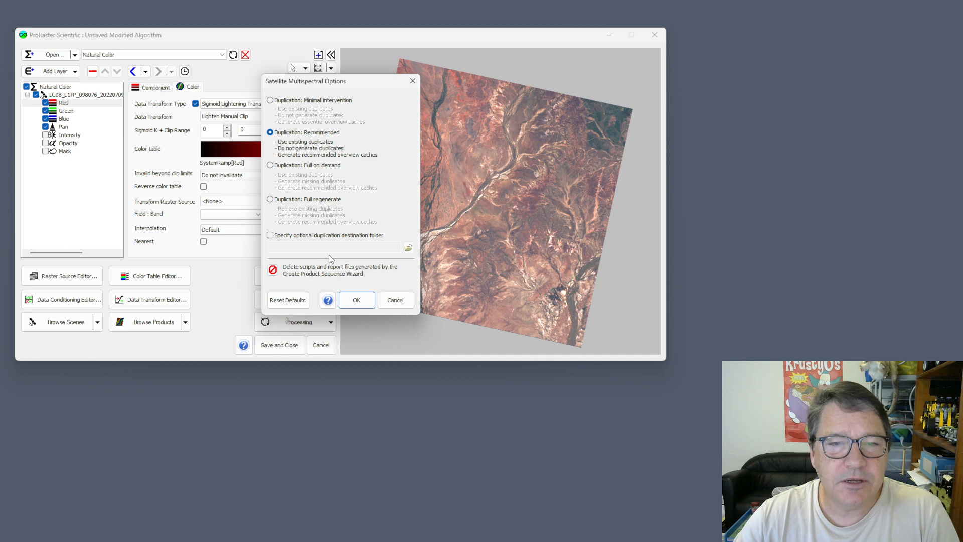
{"action": "left_click", "coordinate": [395, 304]}
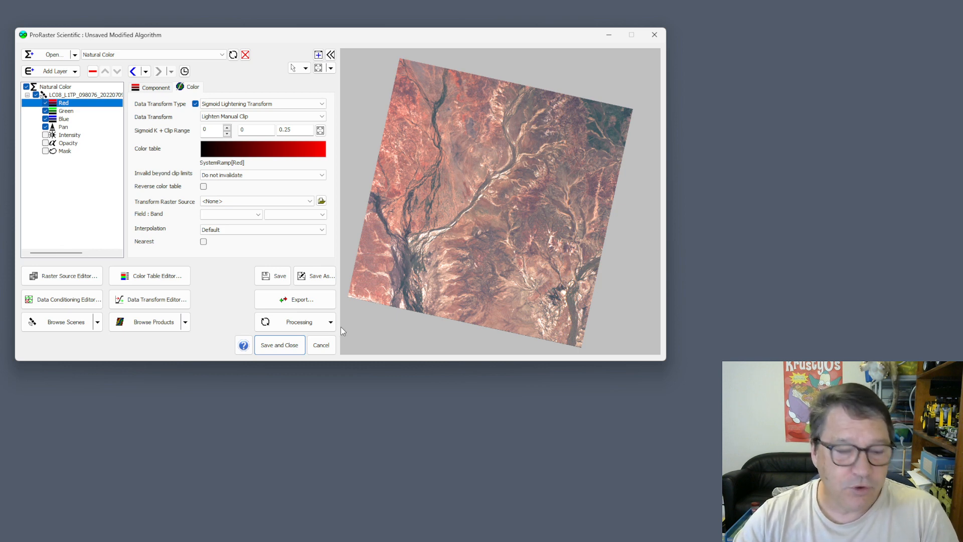
- View the Script page of the Create Product Sequence Wizard and cancel the wizard
{"action": "left_click", "coordinate": [185, 323]}
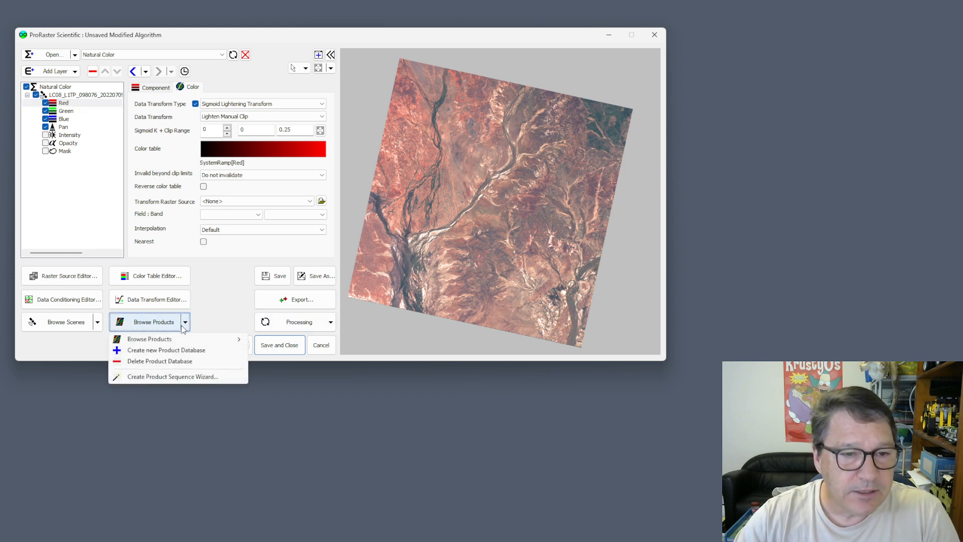
{"action": "left_click", "coordinate": [180, 377]}
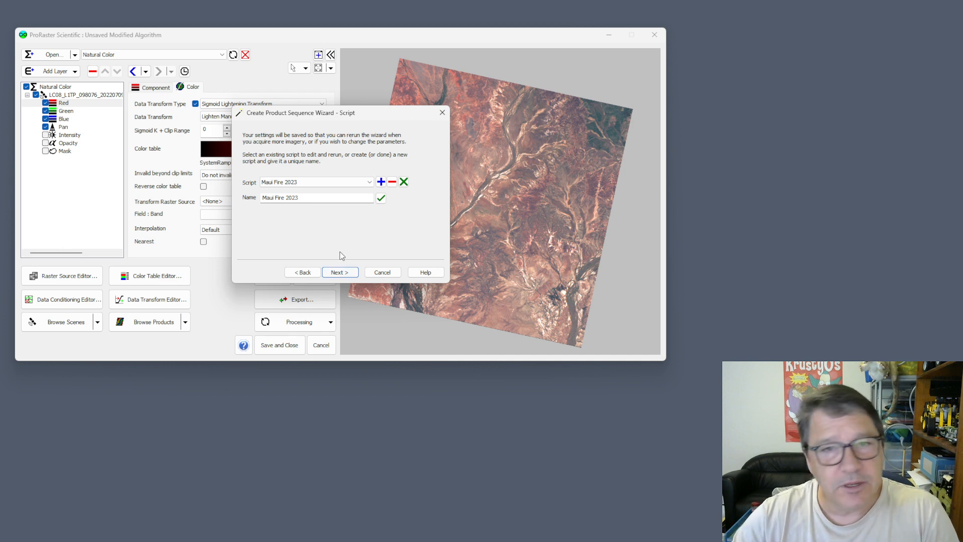
{"action": "left_click", "coordinate": [386, 274]}
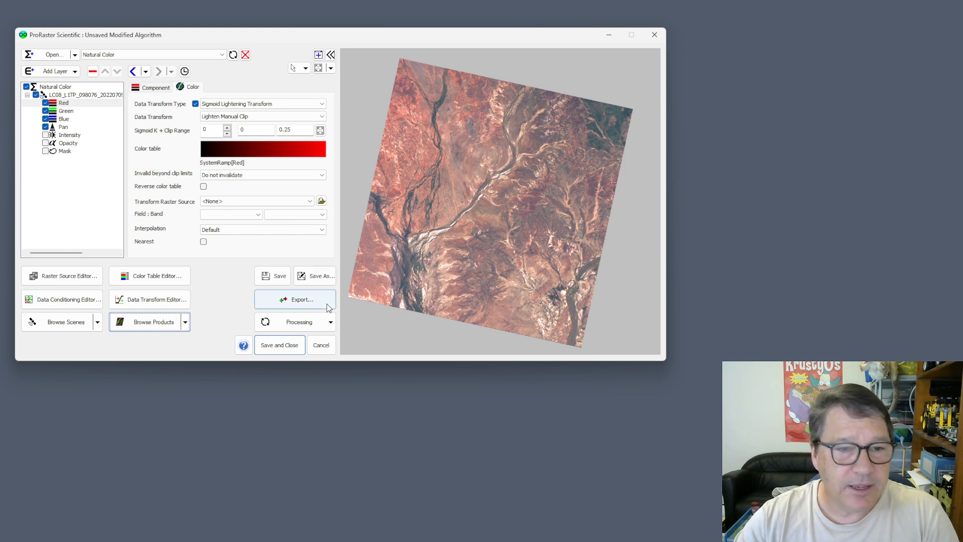
- Find the Landsat 8 scene for tile 228-63 in Brazil and create a scene product from it in the PDB_TestWizard database
{"action": "left_click", "coordinate": [83, 324]}
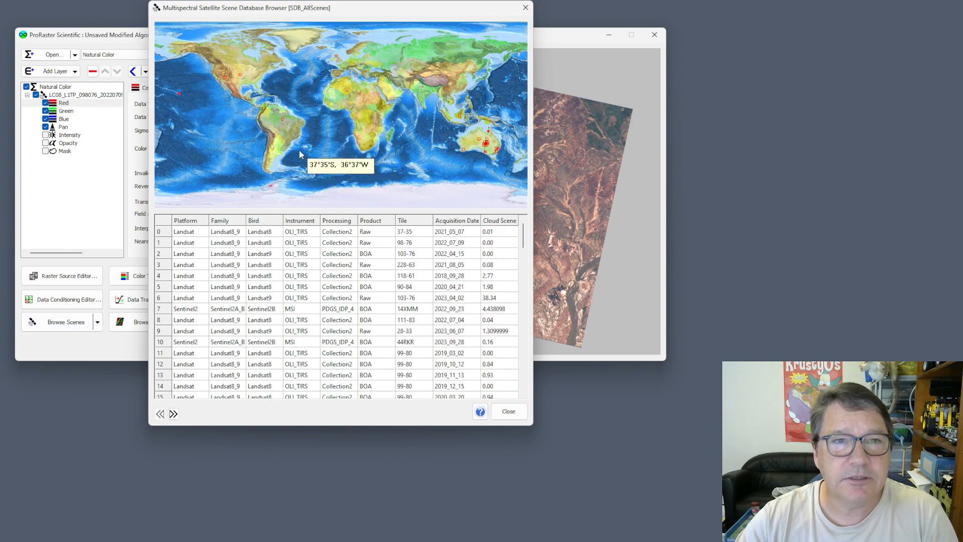
{"action": "scroll", "coordinate": [281, 119], "scroll_direction": "up", "scroll_amount": 4}
{"action": "left_click", "coordinate": [289, 123]}
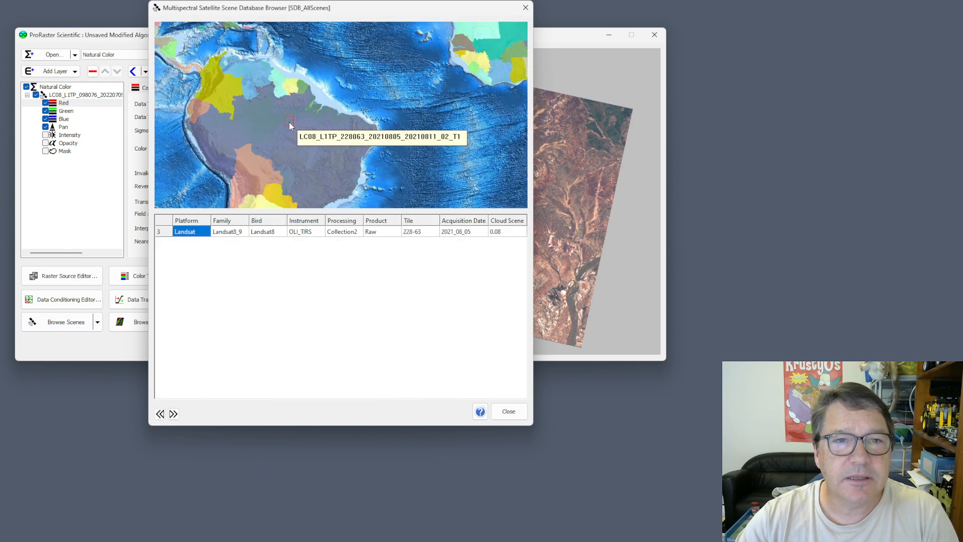
{"action": "right_click", "coordinate": [166, 231]}
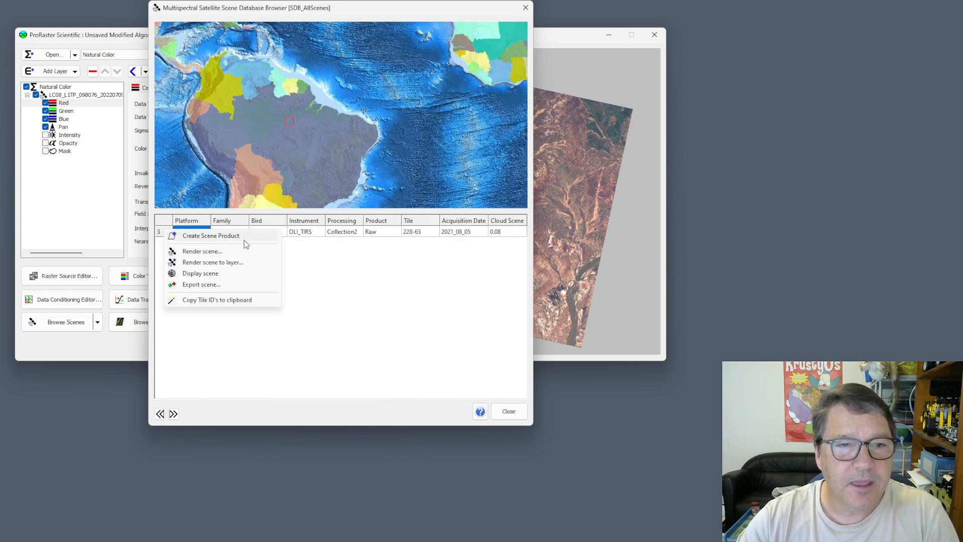
{"action": "left_click", "coordinate": [225, 236]}
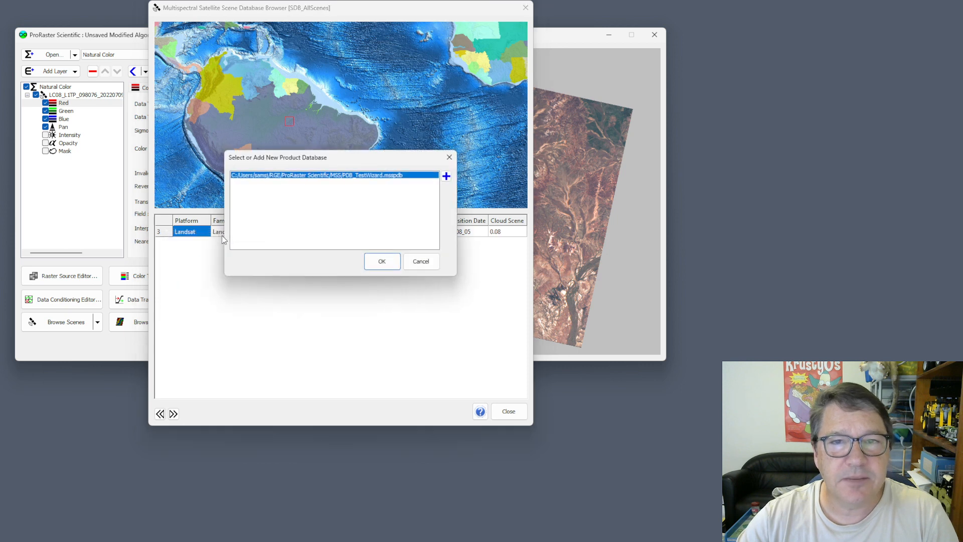
{"action": "left_click", "coordinate": [381, 261]}
- Start a spectral Index operation on the scene product and turn off the single NDVI index selection
{"action": "left_click", "coordinate": [223, 128]}
{"action": "right_click", "coordinate": [223, 127]}
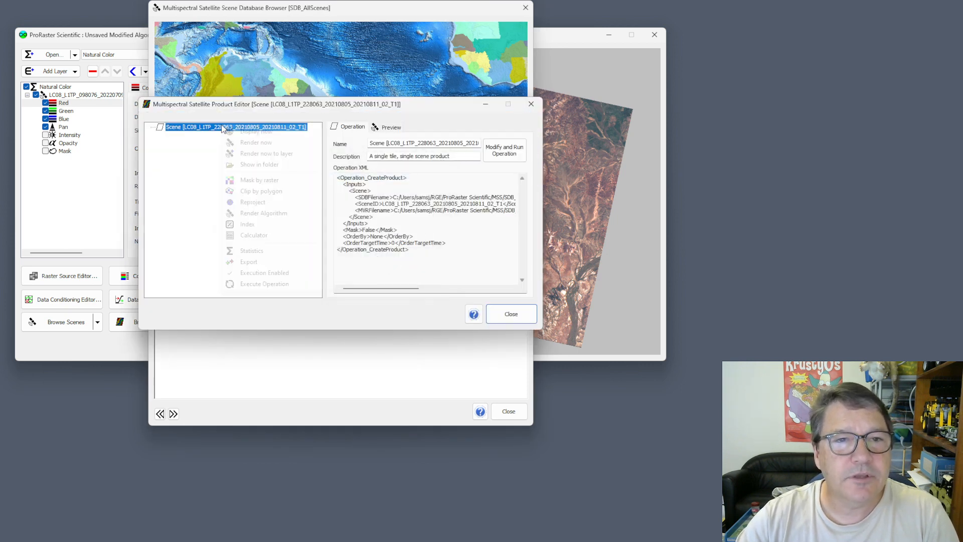
{"action": "left_click", "coordinate": [245, 224]}
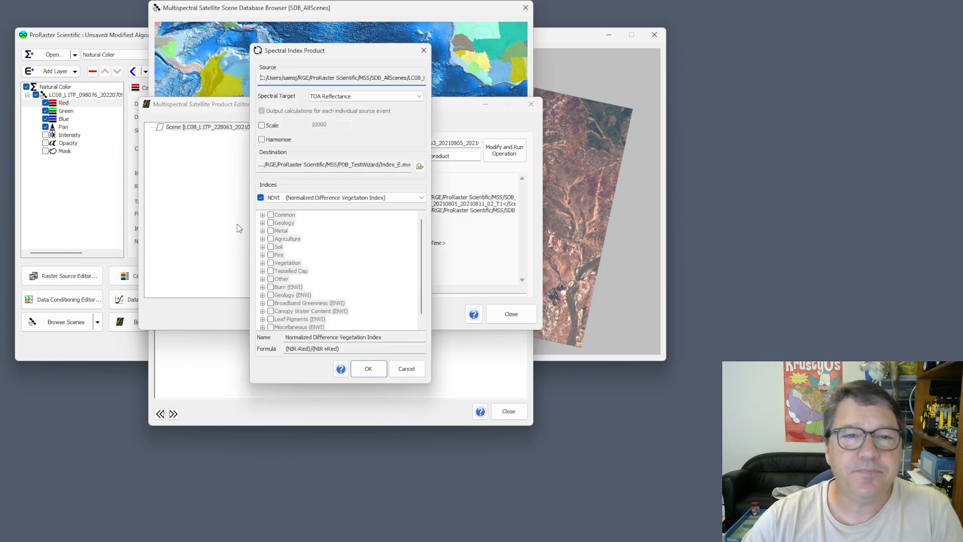
{"action": "left_click", "coordinate": [407, 200]}
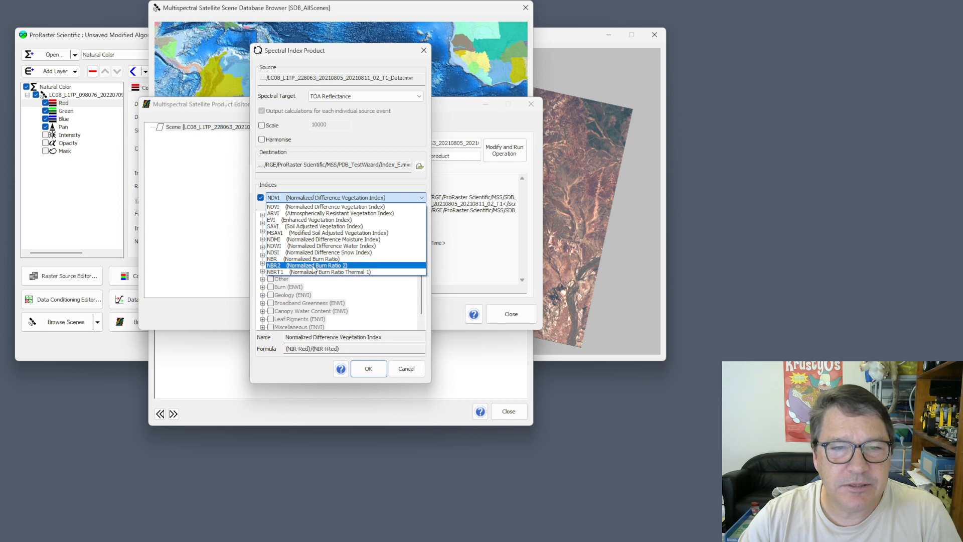
{"action": "left_click", "coordinate": [318, 206]}
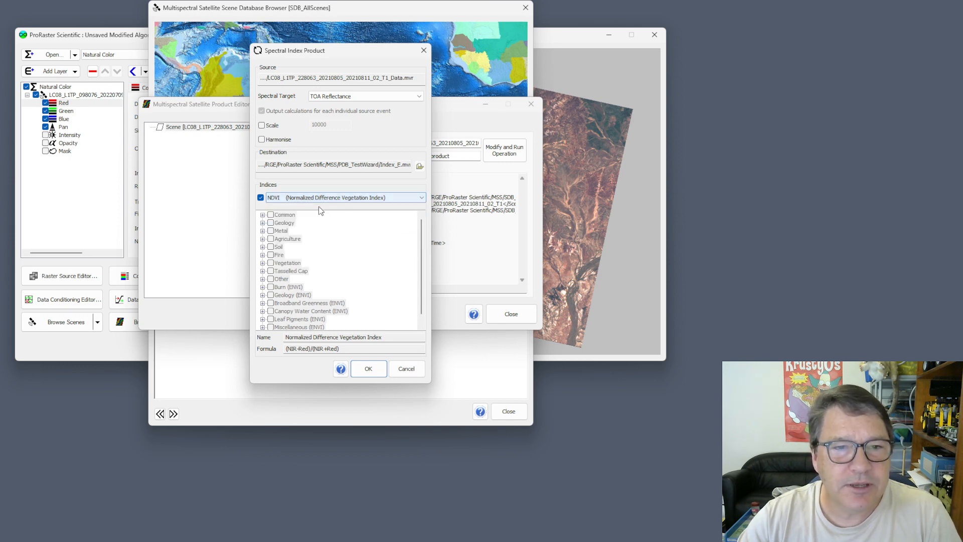
{"action": "left_click", "coordinate": [261, 198]}
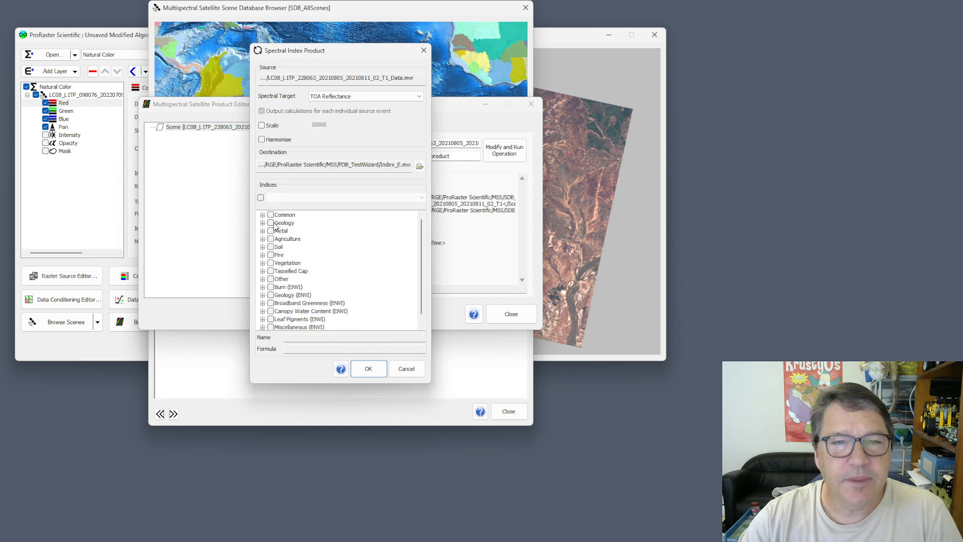
- Examine the indices available in the Tasselled Cap, Fire, Agriculture and Geology categories of the Spectral Index operation
{"action": "left_click", "coordinate": [262, 270]}
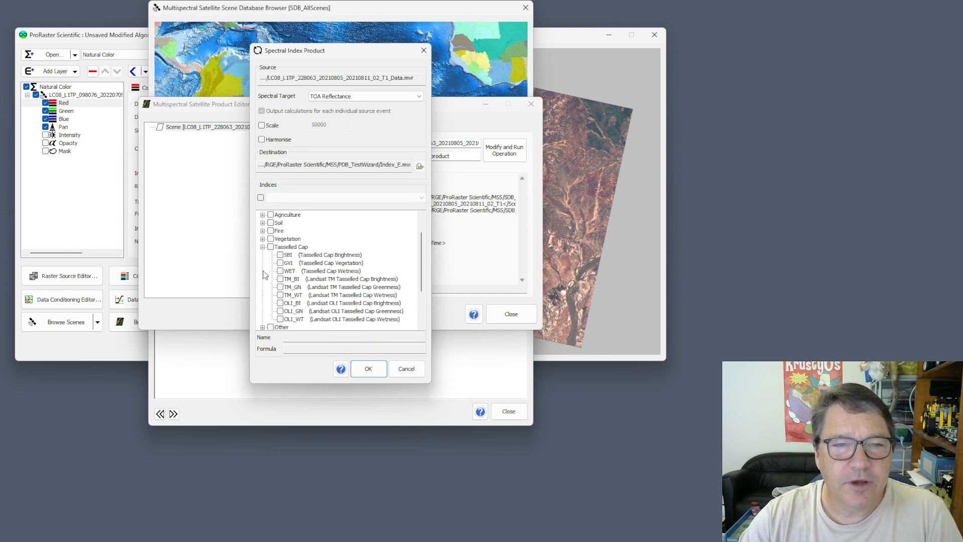
{"action": "left_click", "coordinate": [262, 230]}
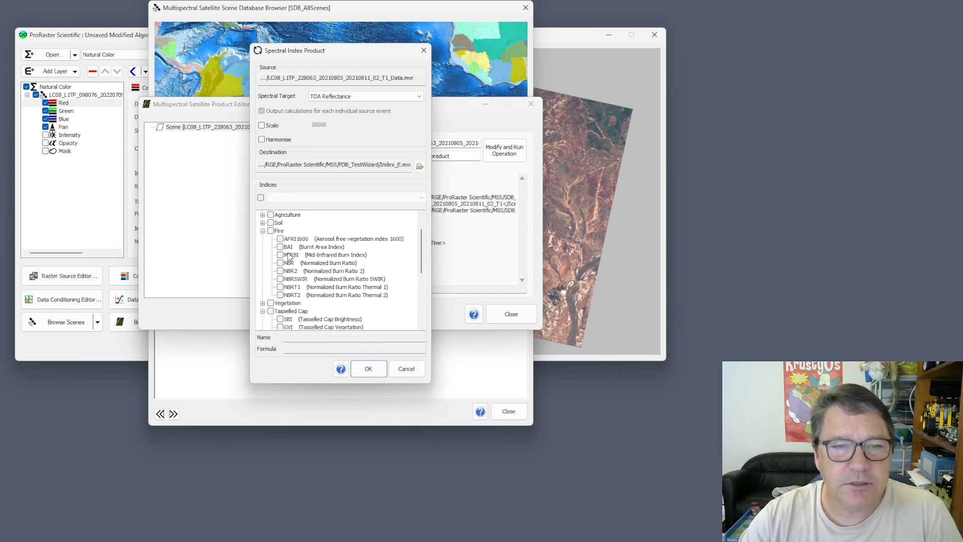
{"action": "left_click", "coordinate": [262, 215]}
{"action": "scroll", "coordinate": [423, 251], "scroll_direction": "up", "scroll_amount": 1}
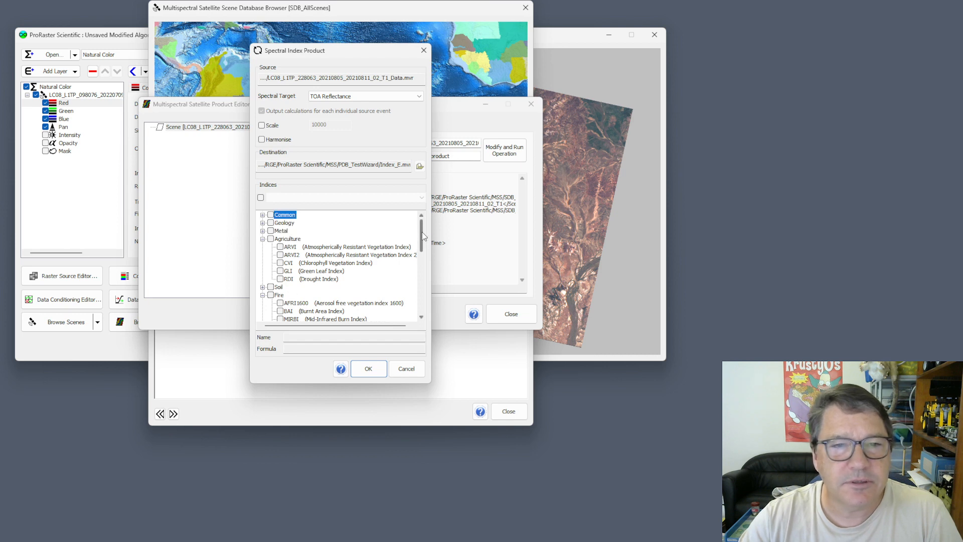
{"action": "left_click", "coordinate": [262, 222]}
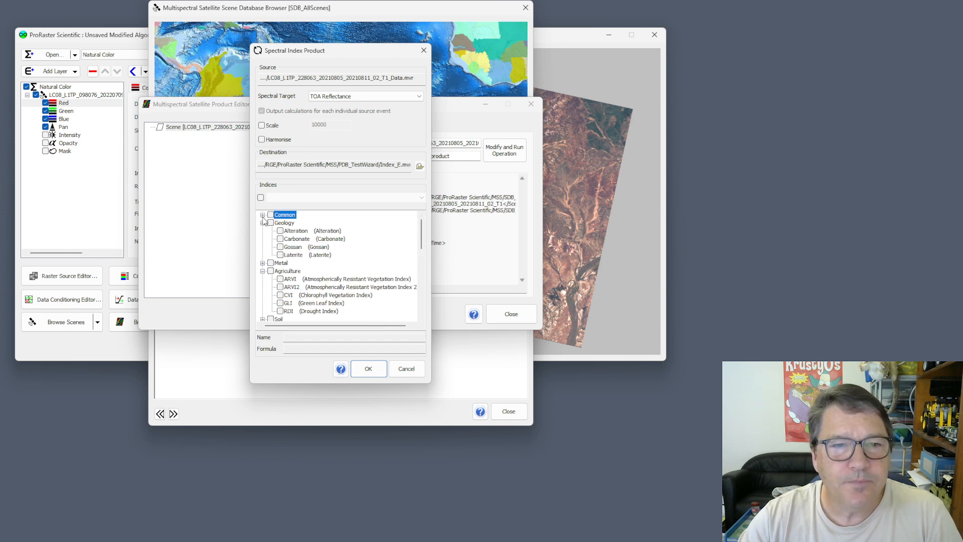
- Choose the single NDVI (Normalized Difference Vegetation Index) and create the spectral index product from the scene
{"action": "left_click", "coordinate": [260, 198]}
{"action": "left_click", "coordinate": [305, 199]}
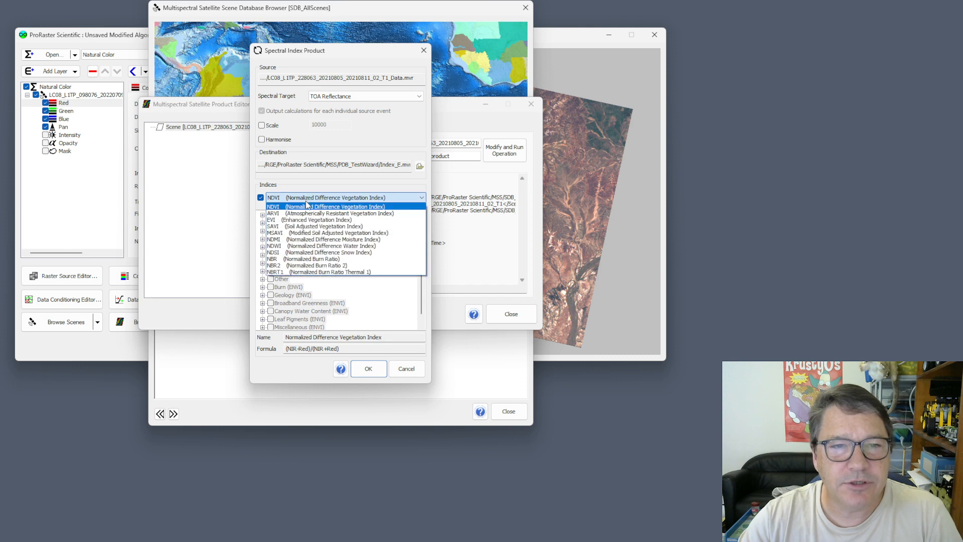
{"action": "left_click", "coordinate": [305, 206]}
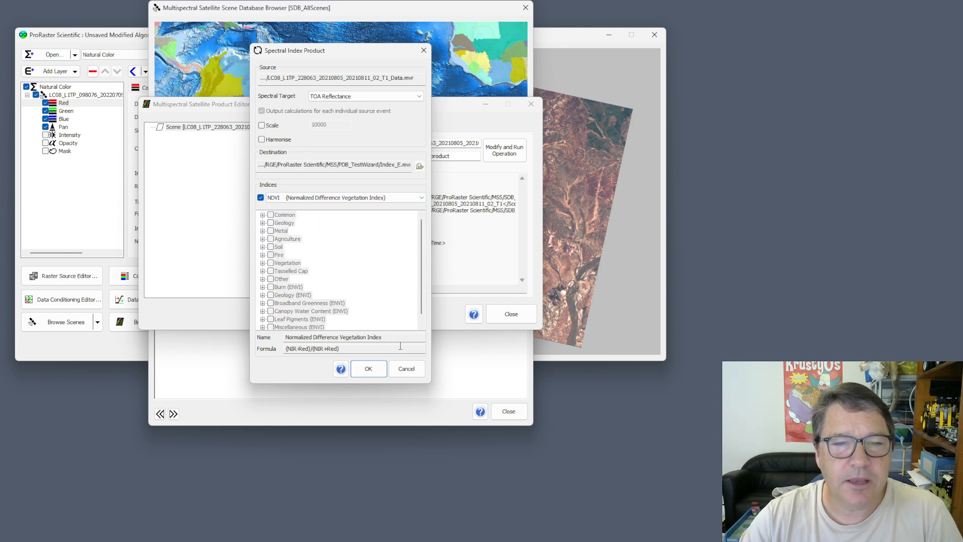
{"action": "left_click", "coordinate": [368, 368]}
- Display the Spectral Index [NDVI] product and centre its image in the preview
{"action": "right_click", "coordinate": [192, 139]}
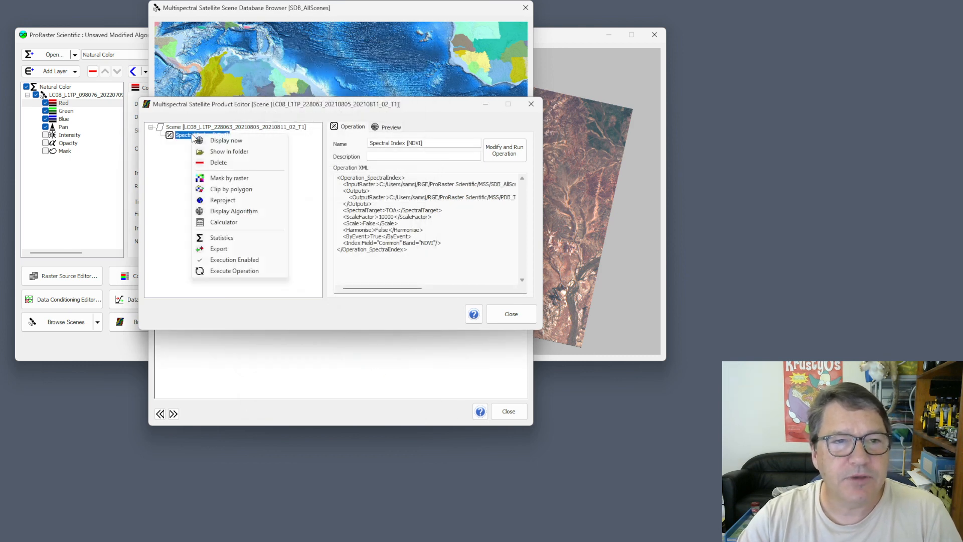
{"action": "left_click", "coordinate": [219, 139]}
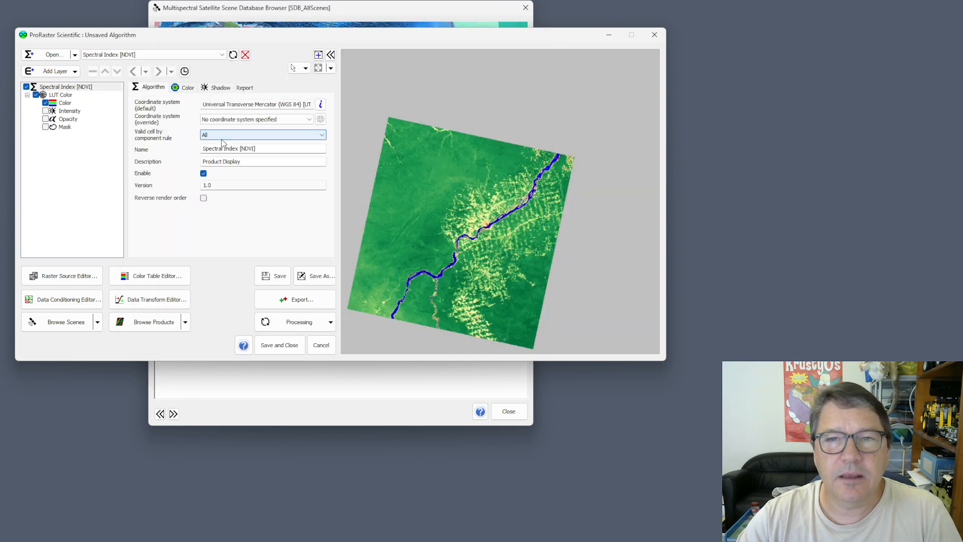
{"action": "left_click_drag", "start_coordinate": [454, 232], "coordinate": [478, 199]}
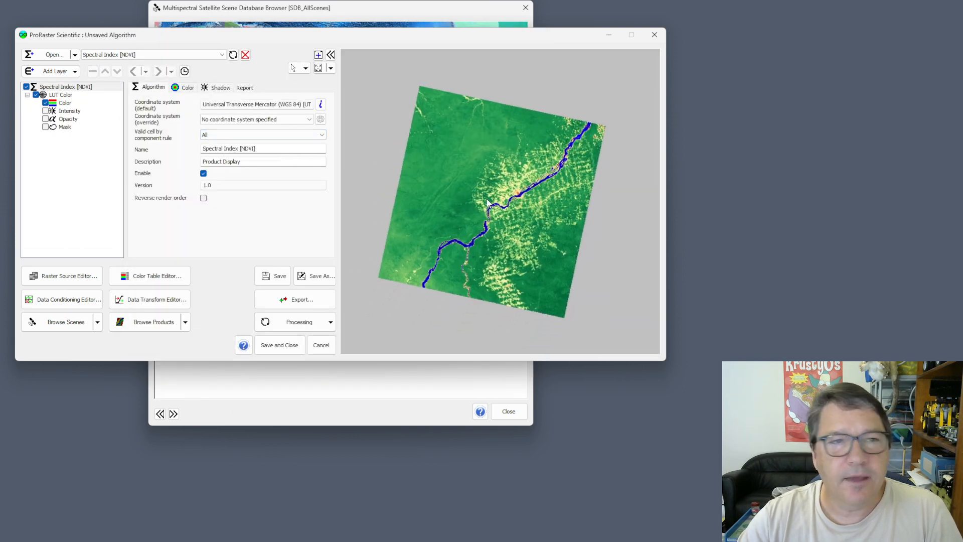
- Inspect the Color component's color mapping for the NDVI layer and examine the river area of the image close up
{"action": "left_click", "coordinate": [63, 104]}
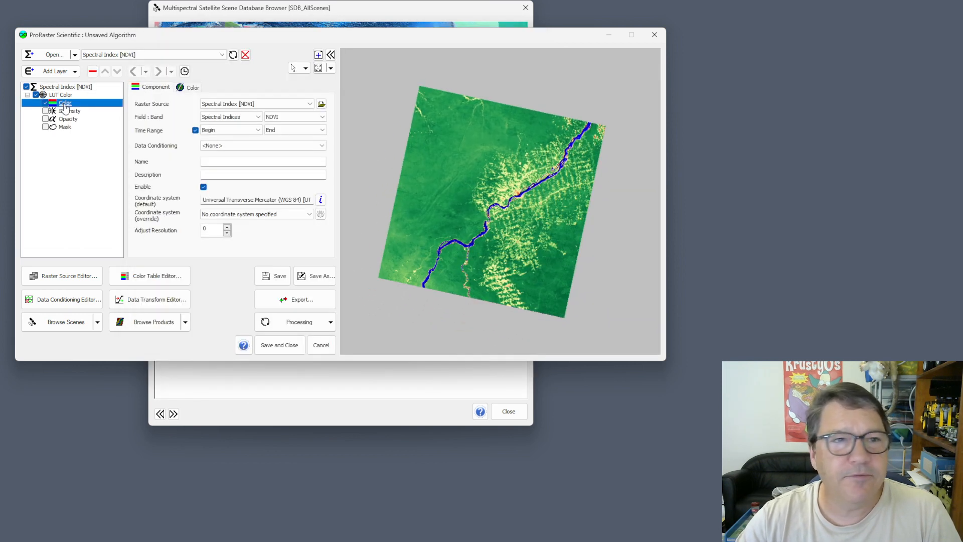
{"action": "left_click", "coordinate": [189, 89]}
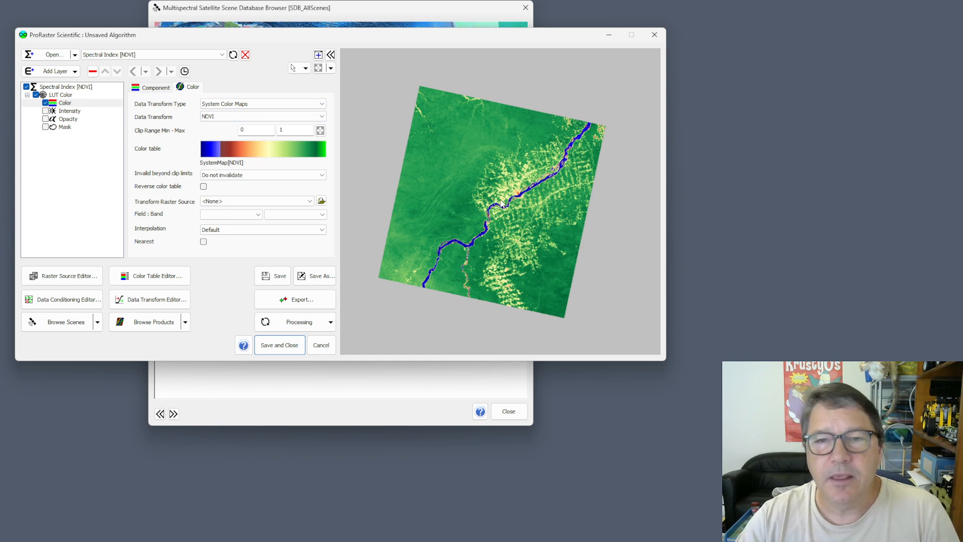
{"action": "scroll", "coordinate": [500, 204], "scroll_direction": "up", "scroll_amount": 4}
{"action": "scroll", "coordinate": [500, 203], "scroll_direction": "up", "scroll_amount": 5}
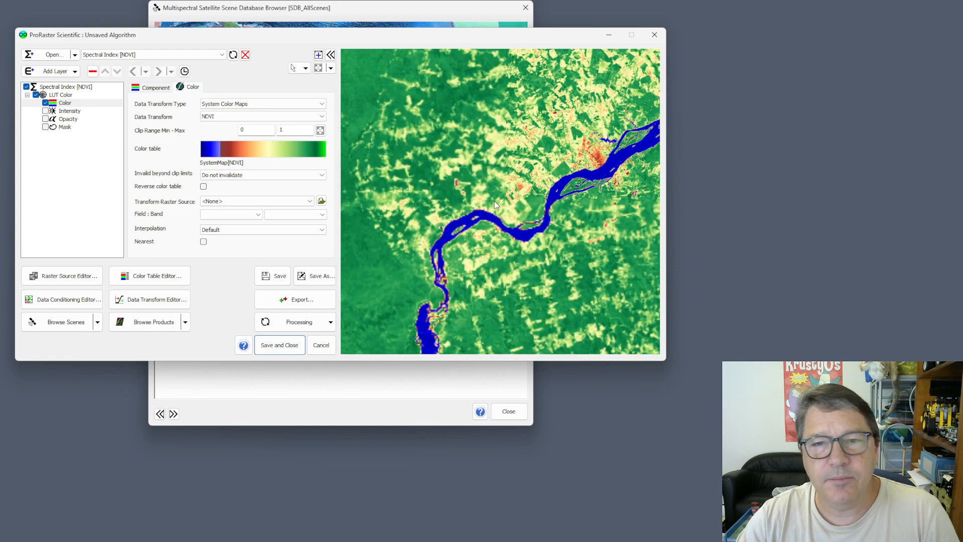
{"action": "left_click_drag", "start_coordinate": [528, 216], "coordinate": [495, 156]}
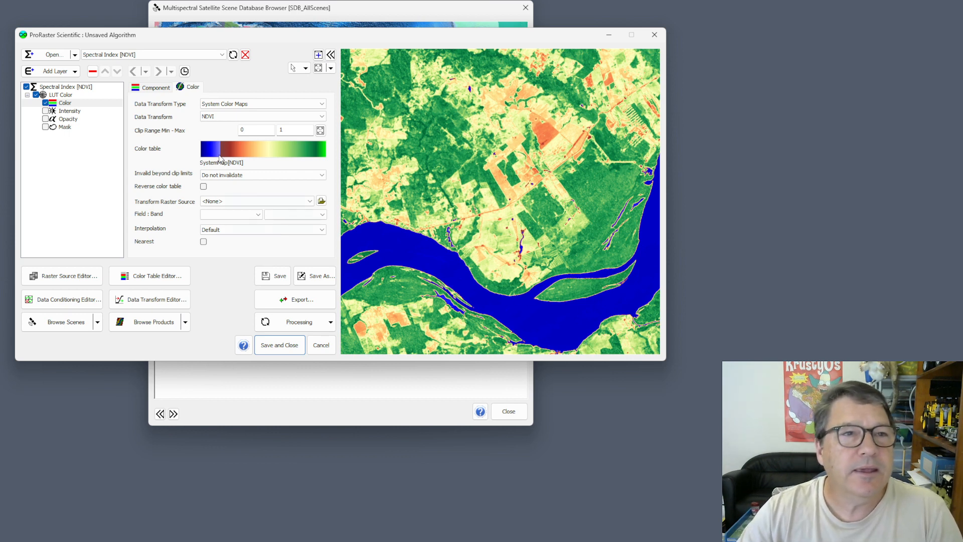
- Unload the Spectral Index [NDVI], Natural Color and Blue Marble algorithms without saving them
{"action": "left_click", "coordinate": [151, 56]}
{"action": "left_click", "coordinate": [155, 60]}
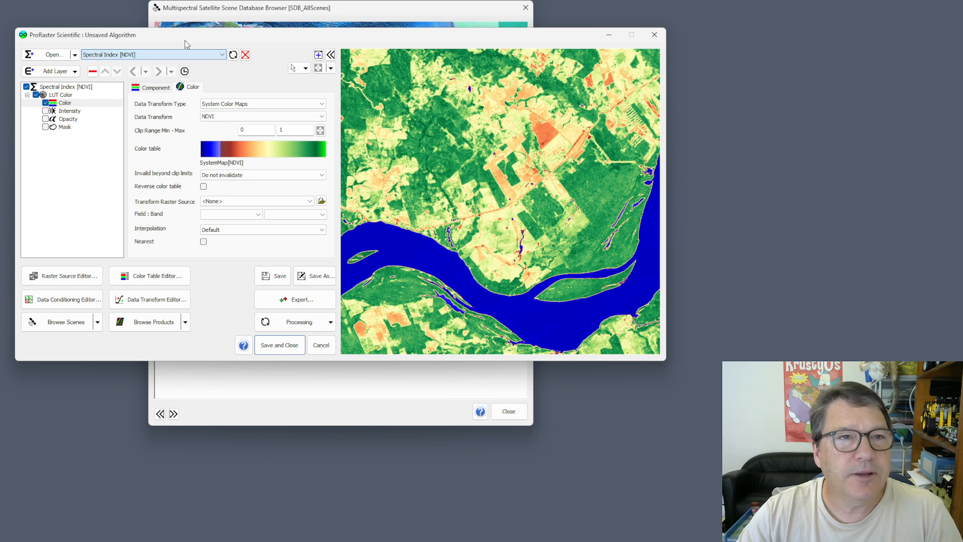
{"action": "left_click", "coordinate": [245, 55]}
{"action": "left_click", "coordinate": [245, 55]}
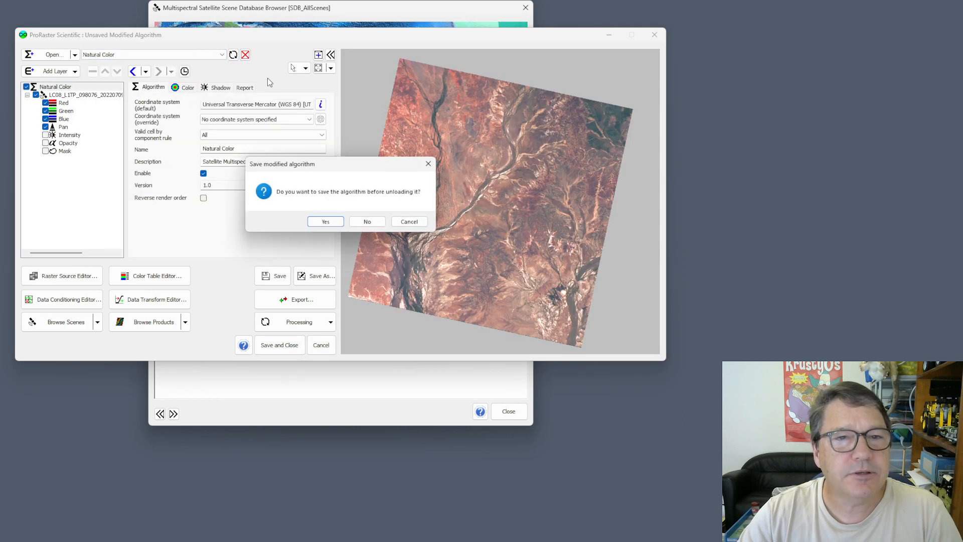
{"action": "left_click", "coordinate": [367, 222]}
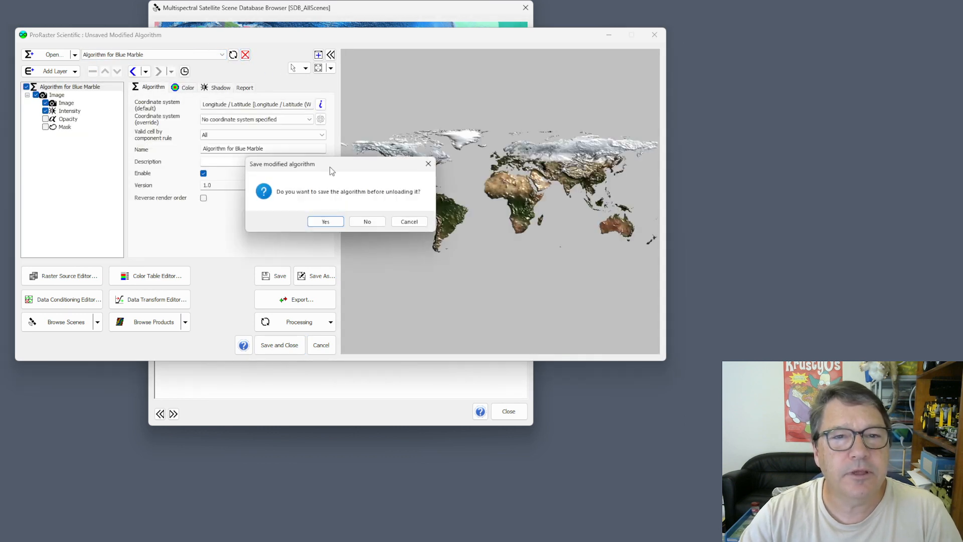
{"action": "left_click", "coordinate": [367, 222]}
- Create a new algorithm for the Blue Marble Animated raster source
{"action": "left_click", "coordinate": [75, 56]}
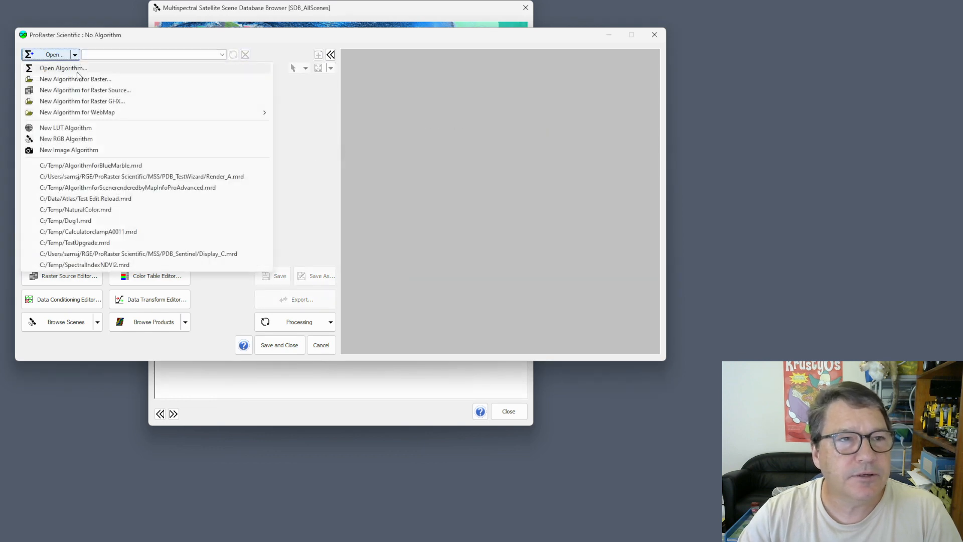
{"action": "left_click", "coordinate": [87, 91]}
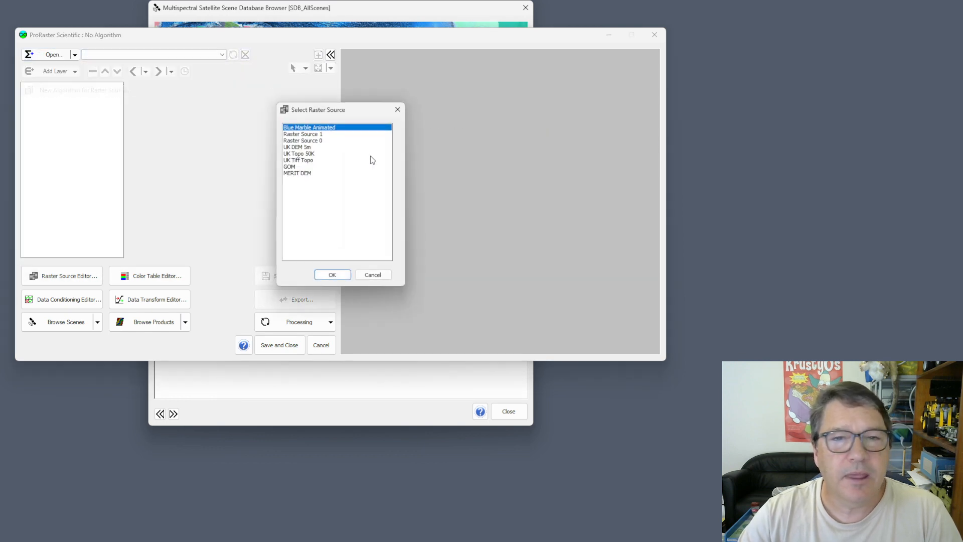
{"action": "double_click", "coordinate": [309, 130]}
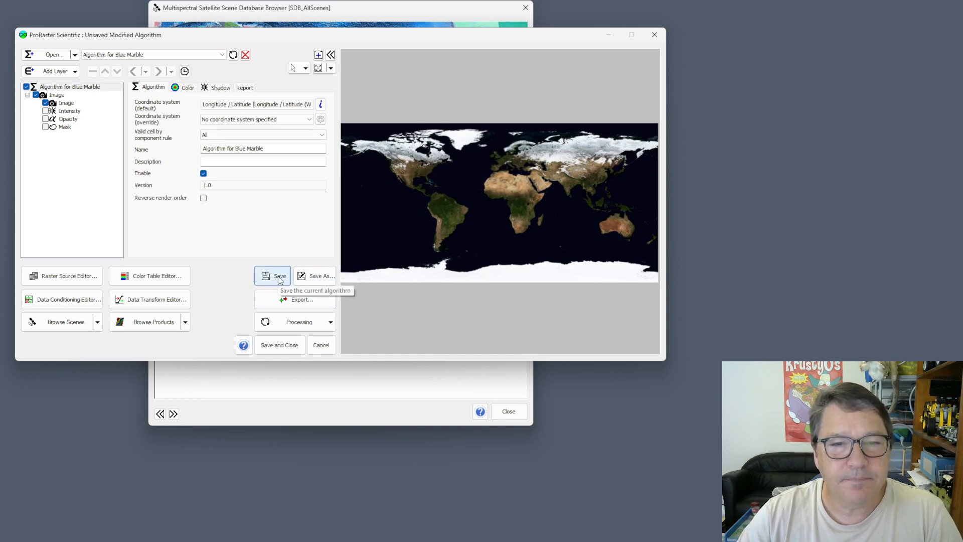
- Save the algorithm as AlgorithmforBlueMarble.mrd in the C:/Temp folder, replacing the existing file
{"action": "left_click", "coordinate": [315, 276]}
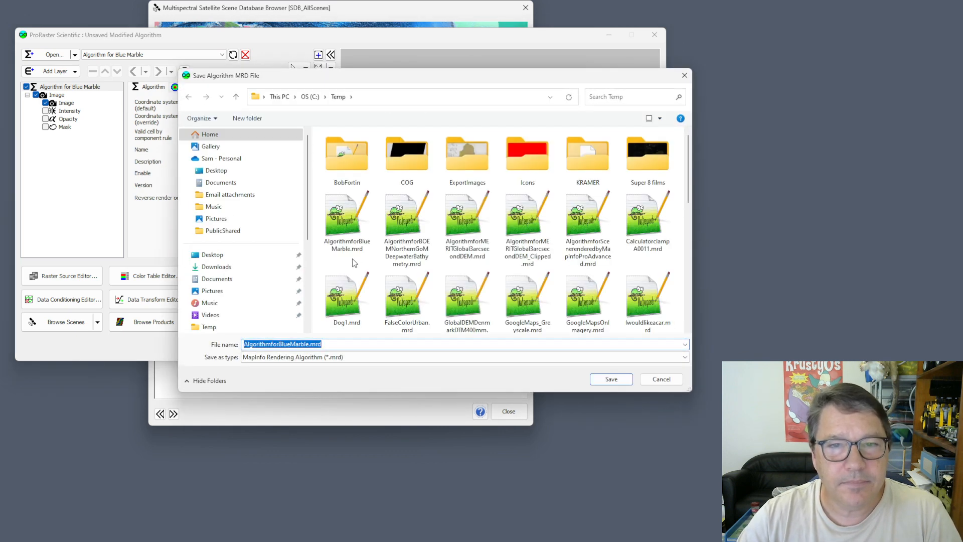
{"action": "left_click", "coordinate": [611, 378]}
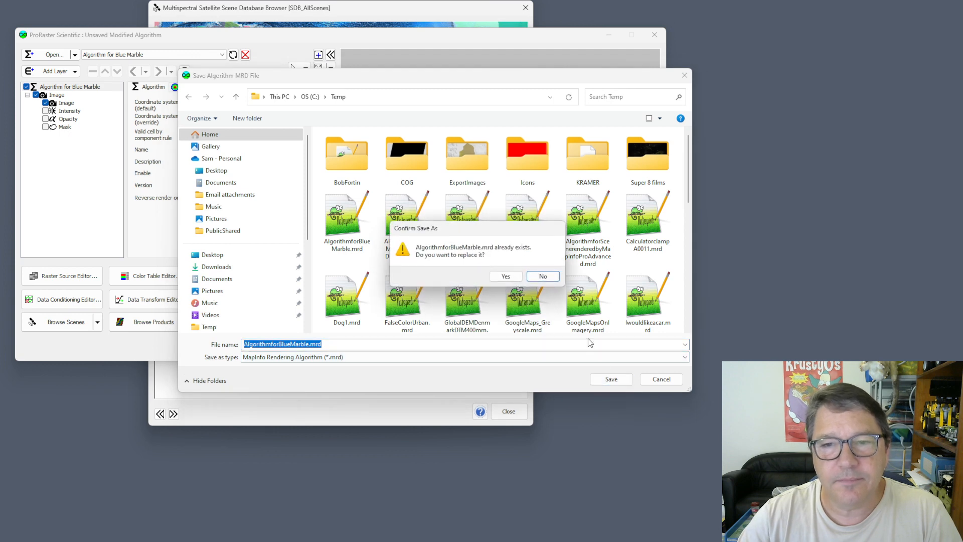
{"action": "left_click", "coordinate": [505, 275]}
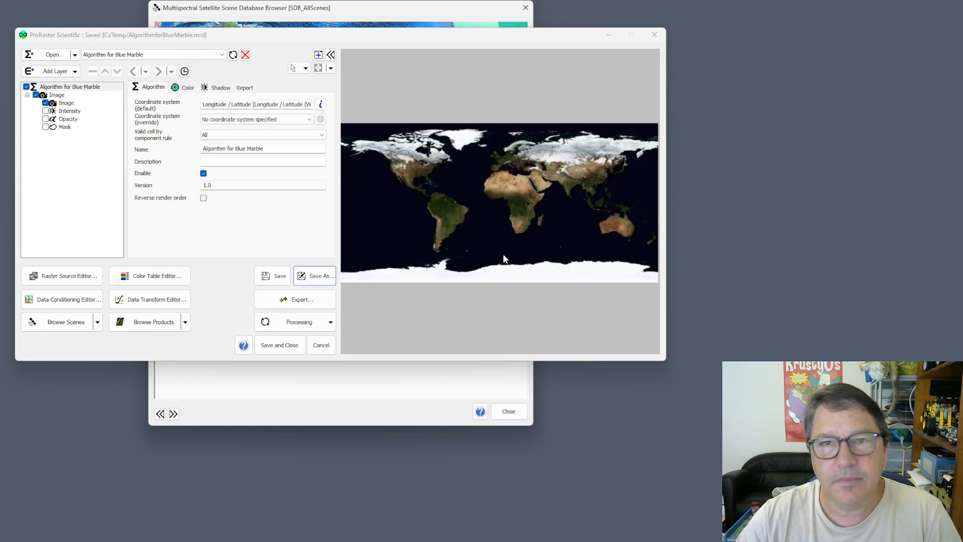
- Review the Export settings for the Blue Marble algorithm with batch export by temporal event enabled, and close them without exporting
{"action": "left_click", "coordinate": [303, 301]}
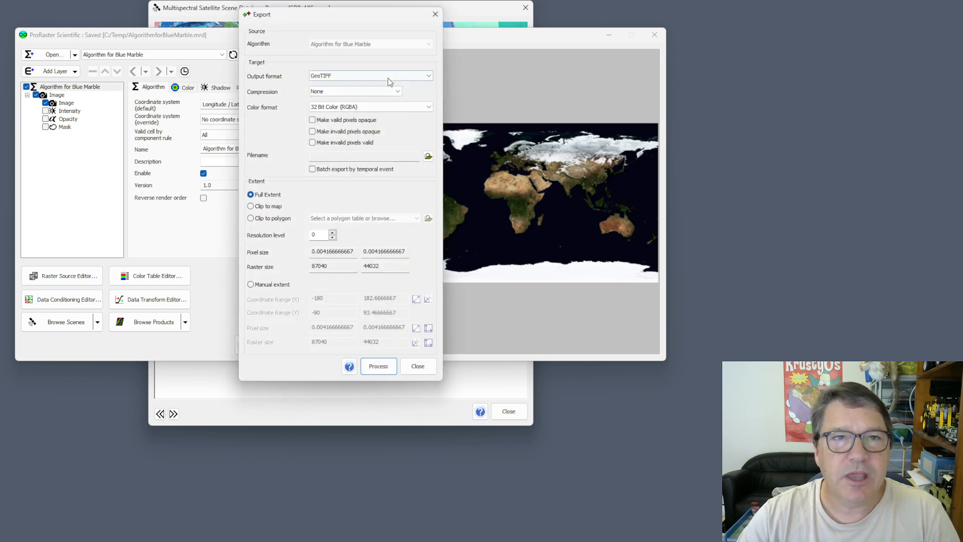
{"action": "left_click_drag", "start_coordinate": [336, 16], "coordinate": [414, 44]}
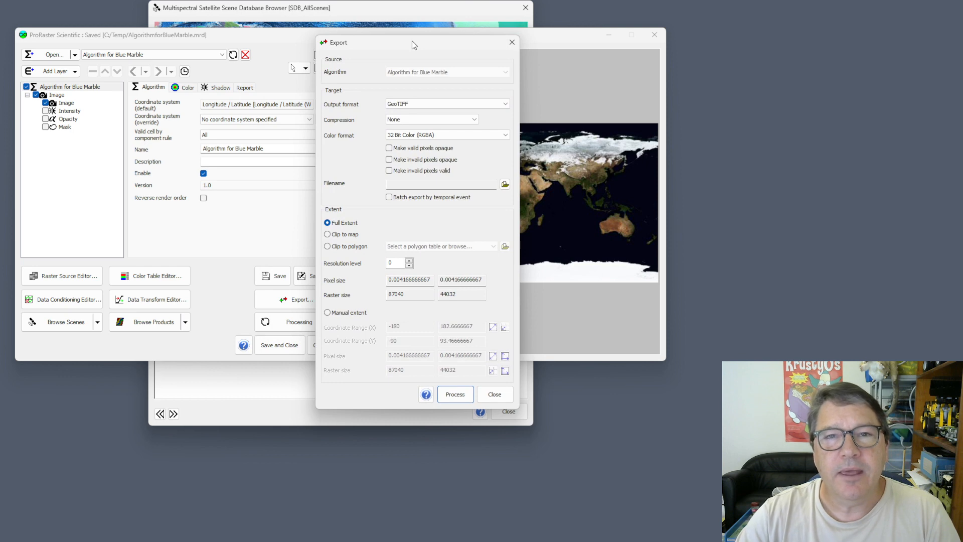
{"action": "left_click", "coordinate": [389, 198]}
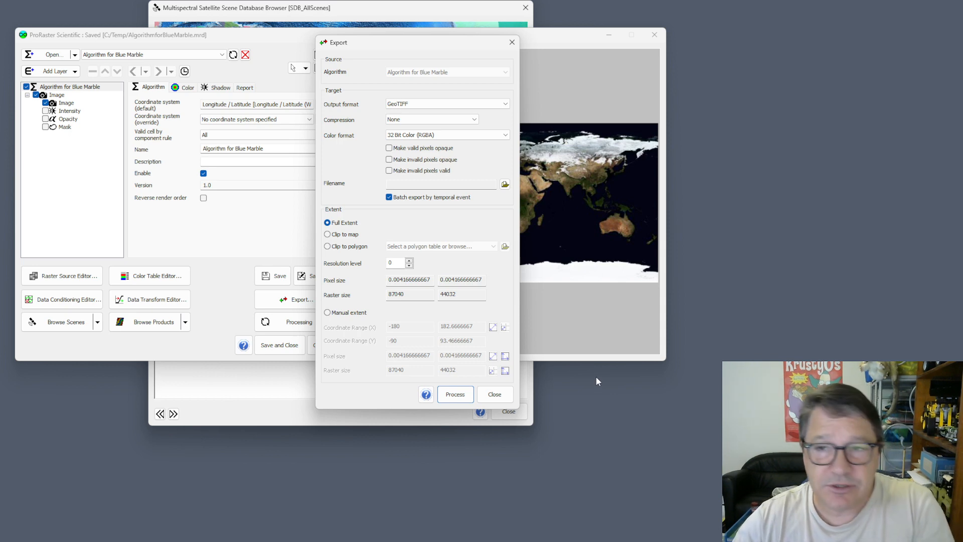
{"action": "left_click", "coordinate": [495, 394]}
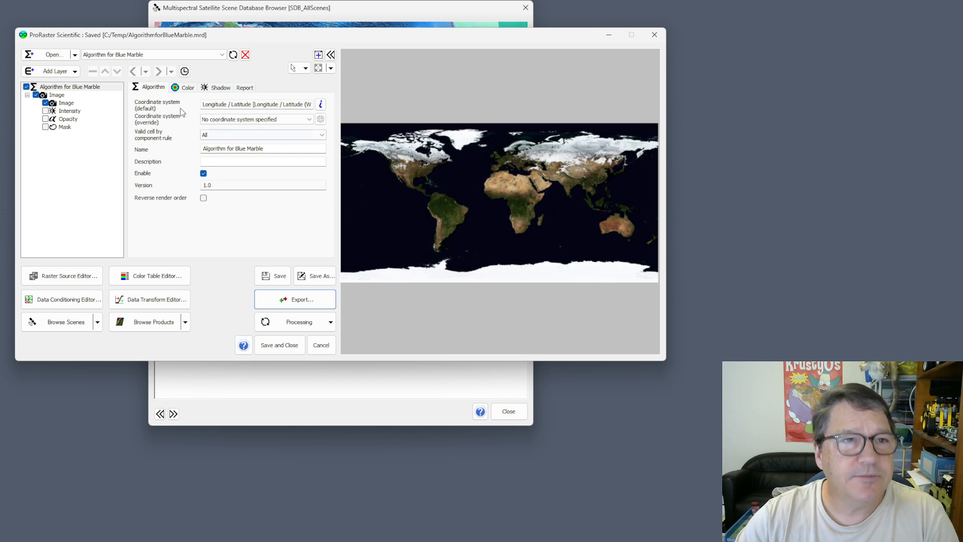
- Add a LUT Color layer to the Blue Marble algorithm and show the color settings of its Color component
{"action": "left_click", "coordinate": [74, 72]}
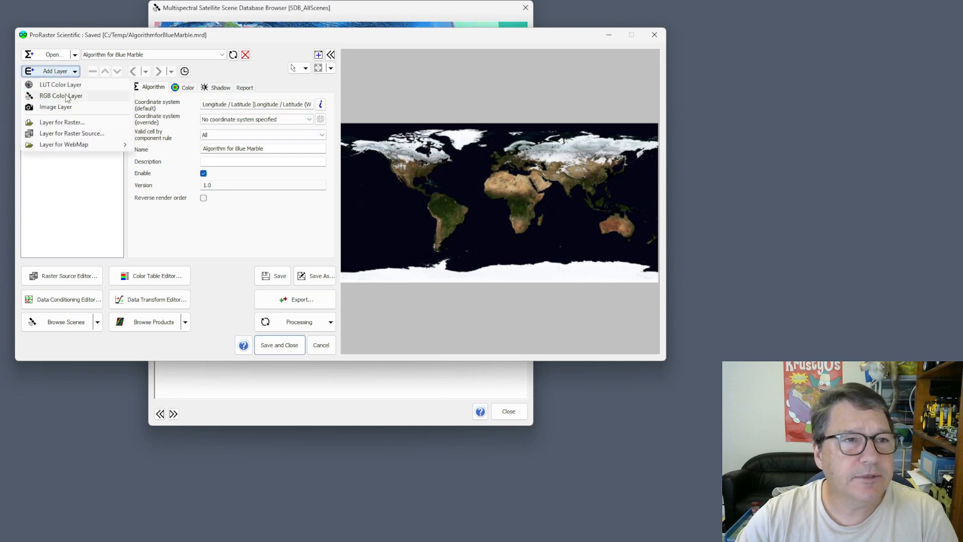
{"action": "left_click", "coordinate": [70, 86]}
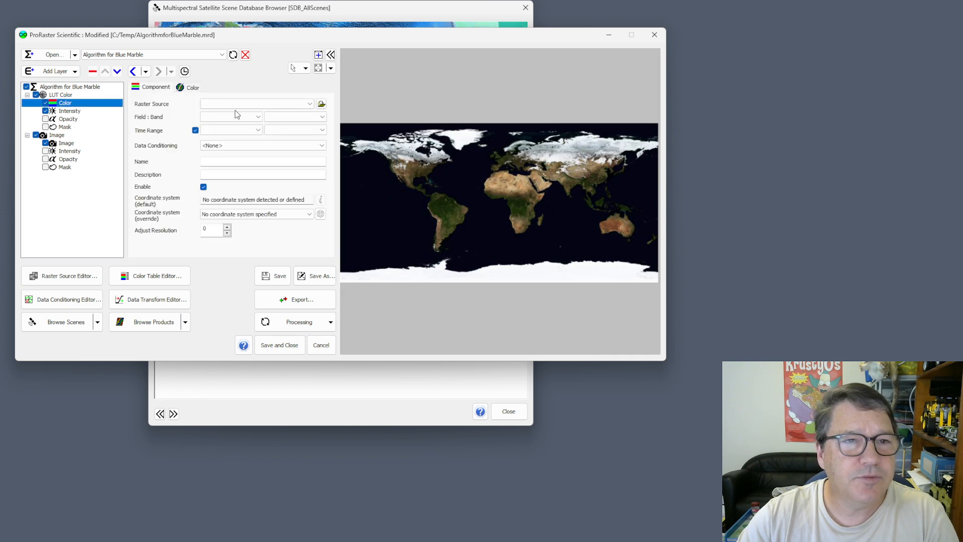
{"action": "left_click", "coordinate": [193, 88]}
- Browse the available color tables as far as the NDVI variants, leaving the current color table selected
{"action": "left_click", "coordinate": [290, 145]}
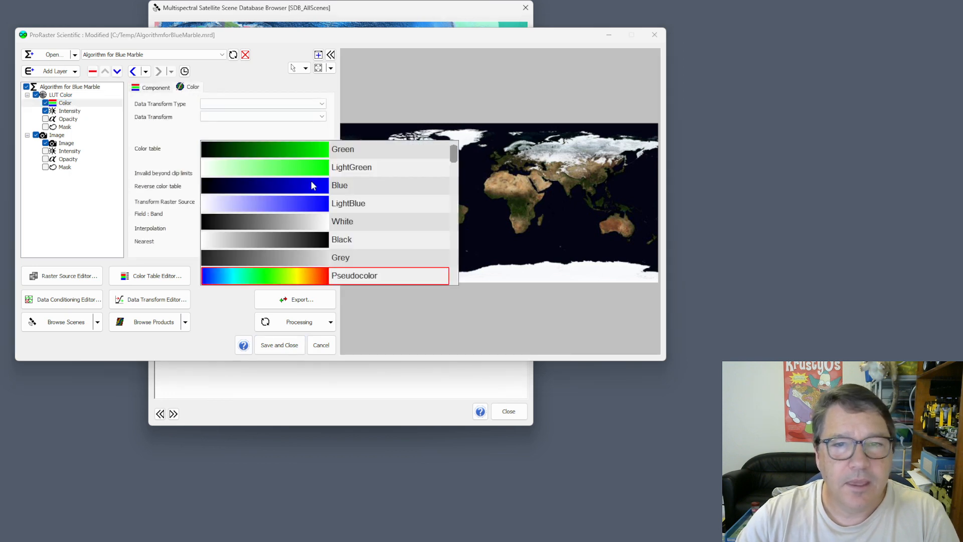
{"action": "left_click_drag", "start_coordinate": [454, 156], "coordinate": [458, 192]}
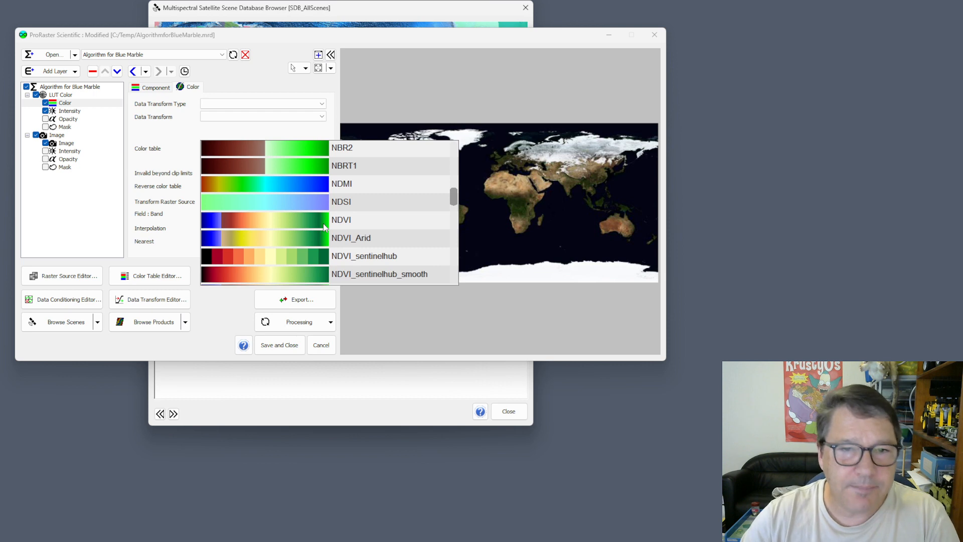
{"action": "left_click", "coordinate": [411, 81]}
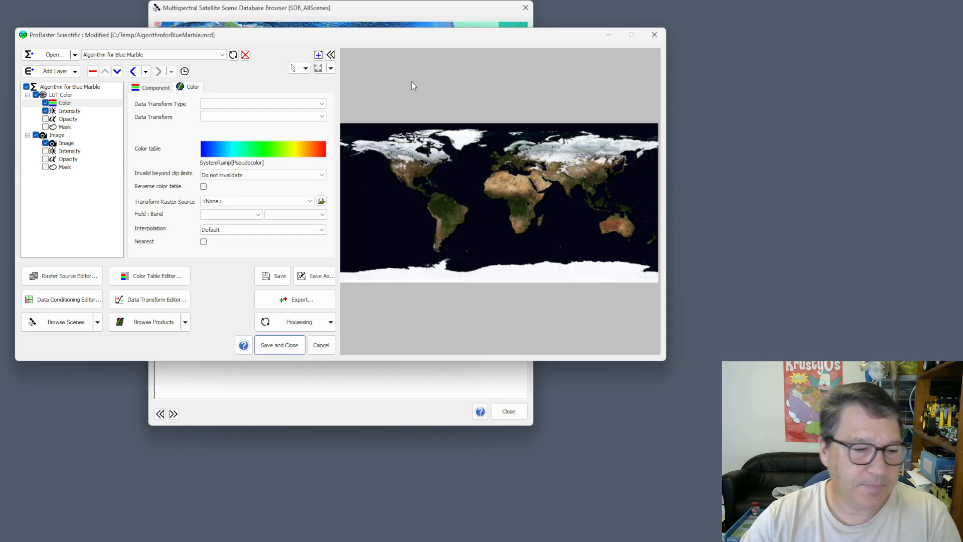